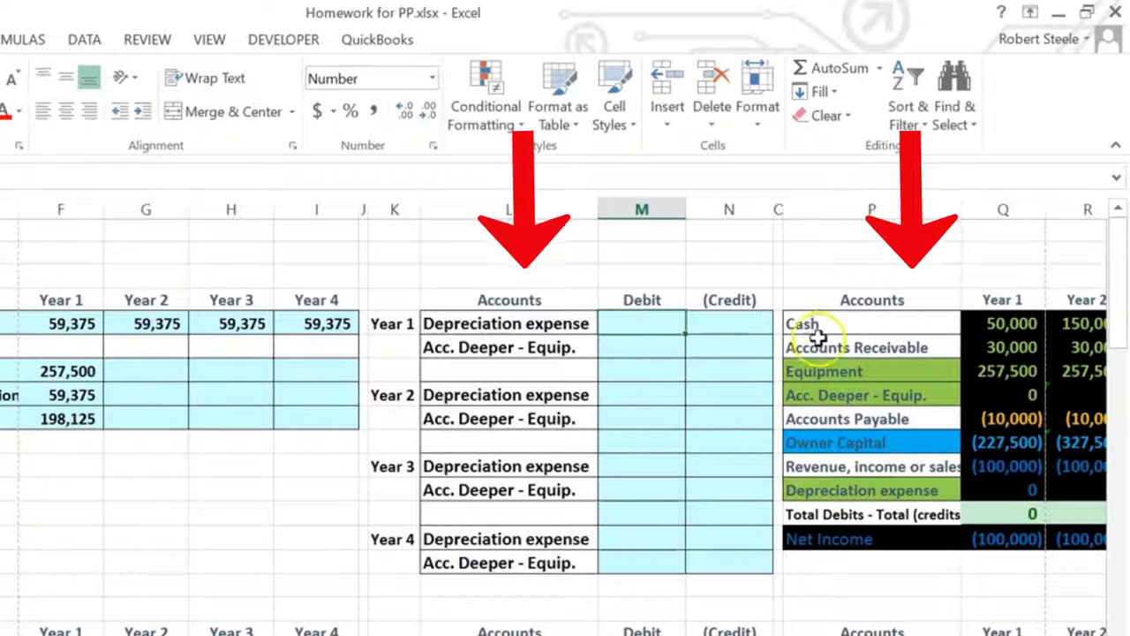
Review the column P trial balance accounts and retype 'Acc. Deeper - Equip.' as 'Acc. Depre - Equip.'
drag(805, 324, 834, 419)
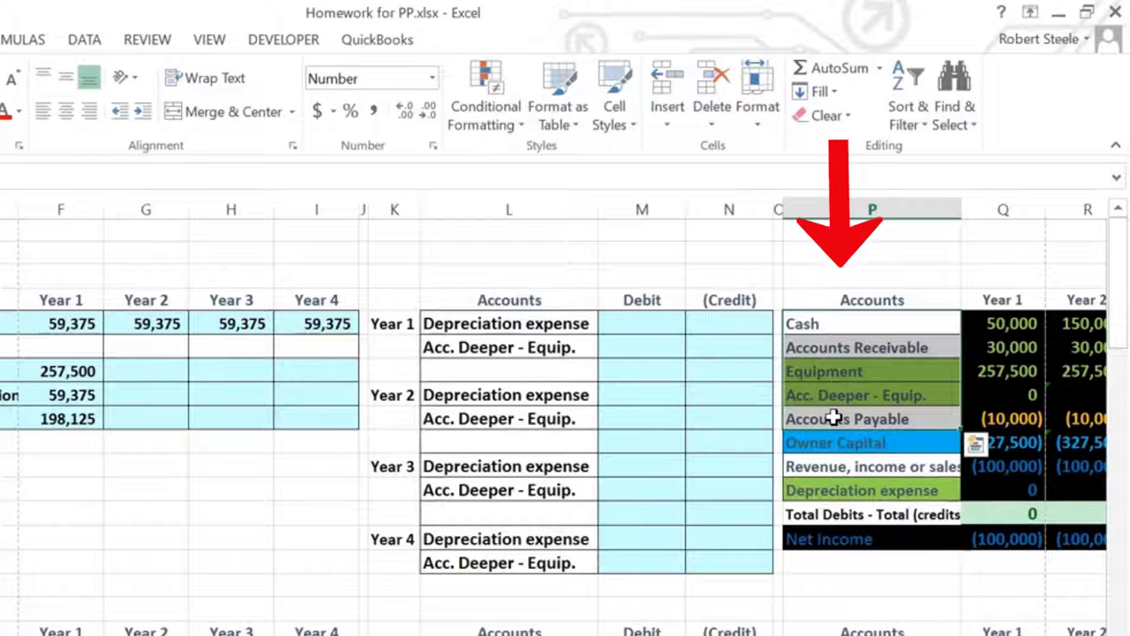
click(830, 466)
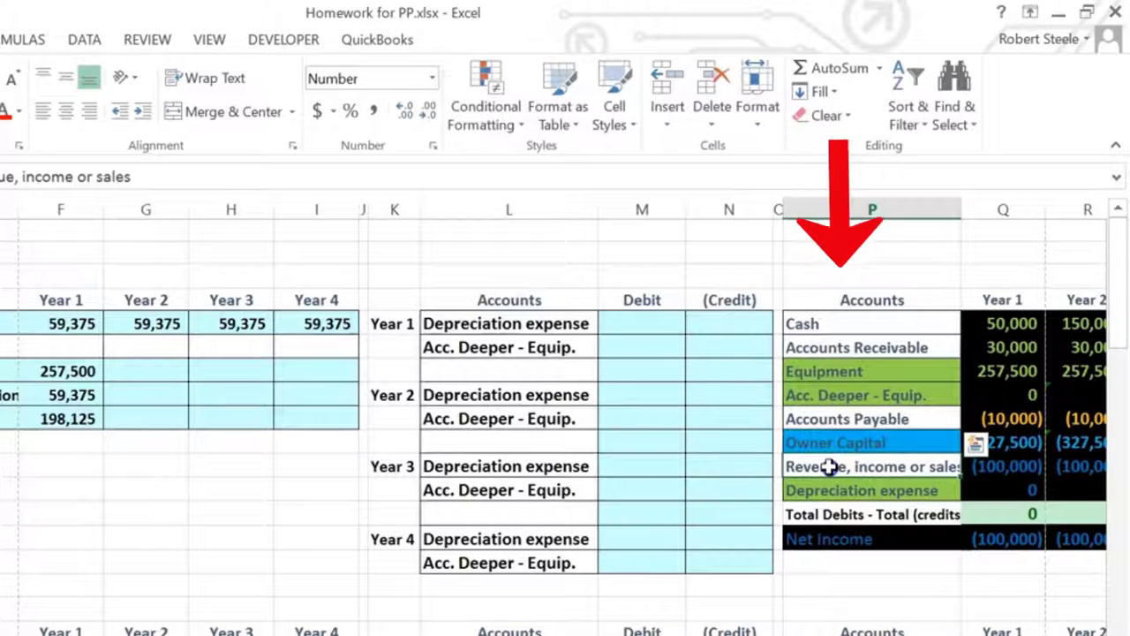
drag(830, 466, 830, 484)
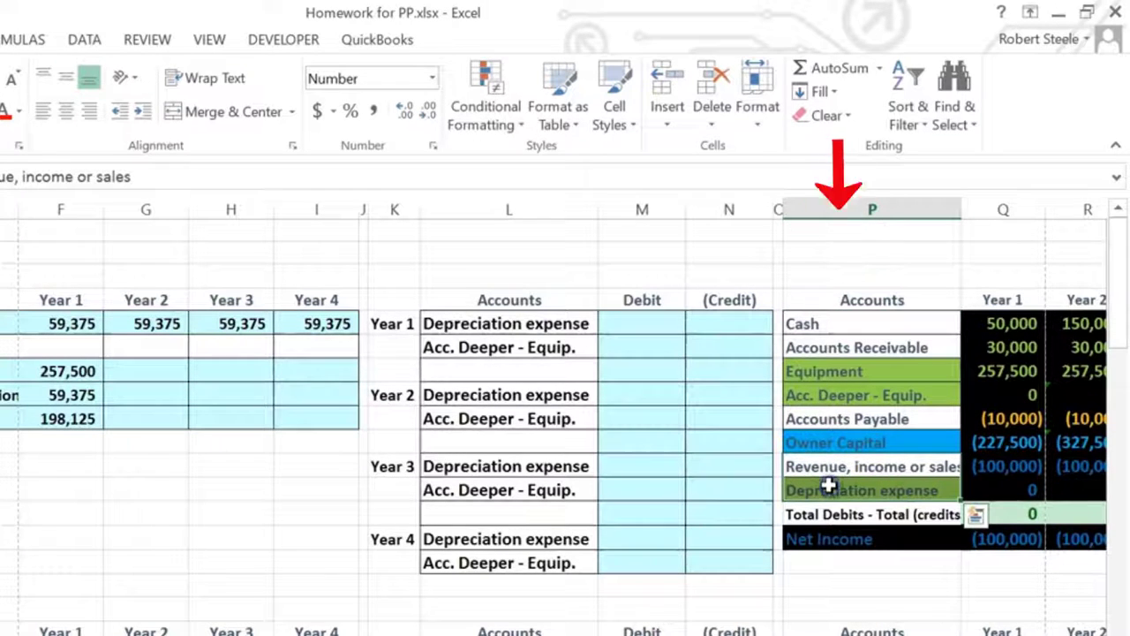
click(834, 397)
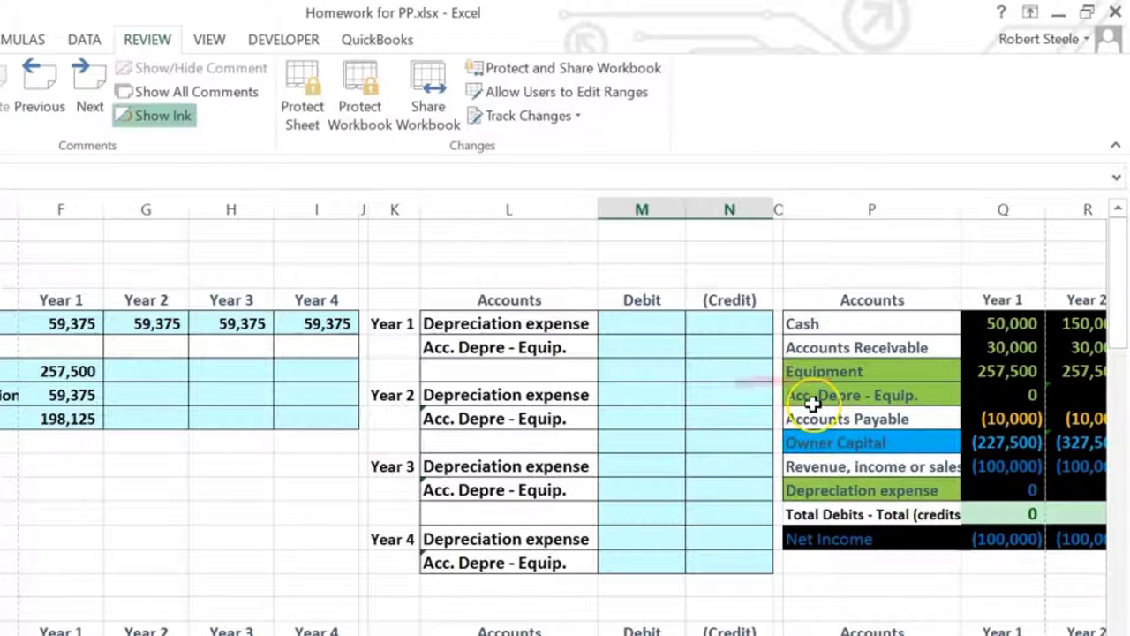
drag(818, 398, 810, 402)
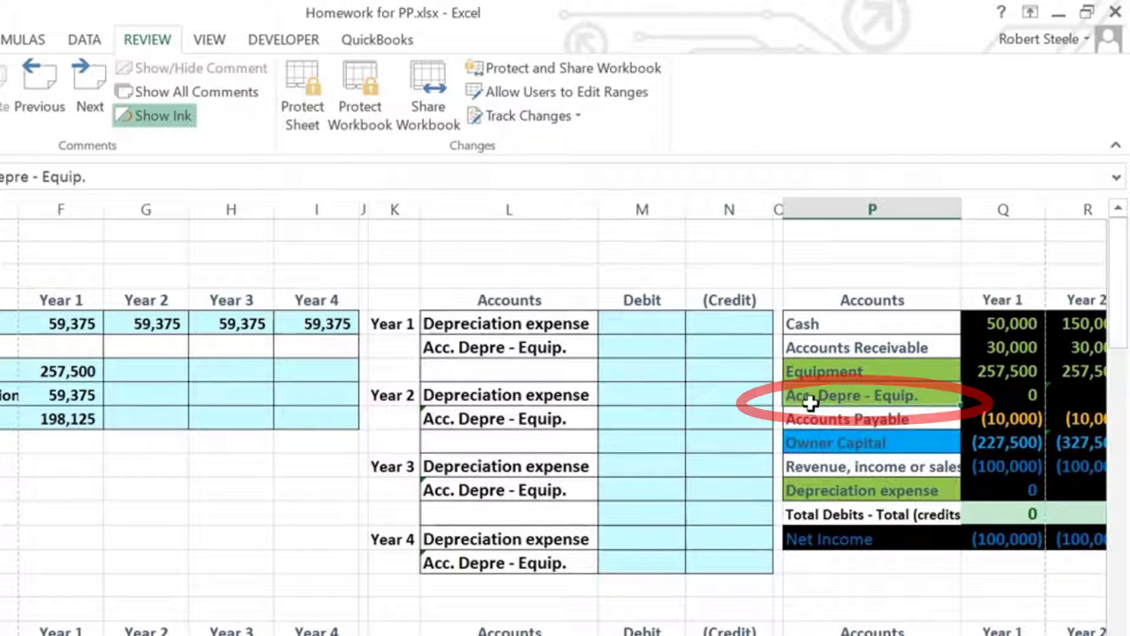
drag(813, 466, 832, 510)
click(832, 491)
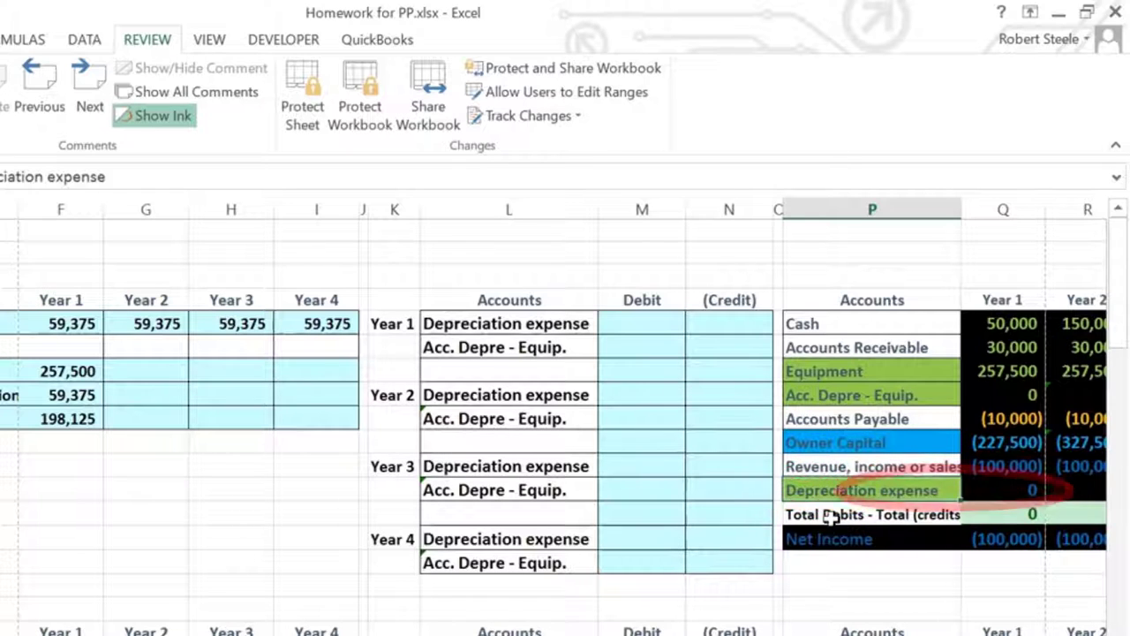
click(834, 479)
drag(837, 413, 836, 403)
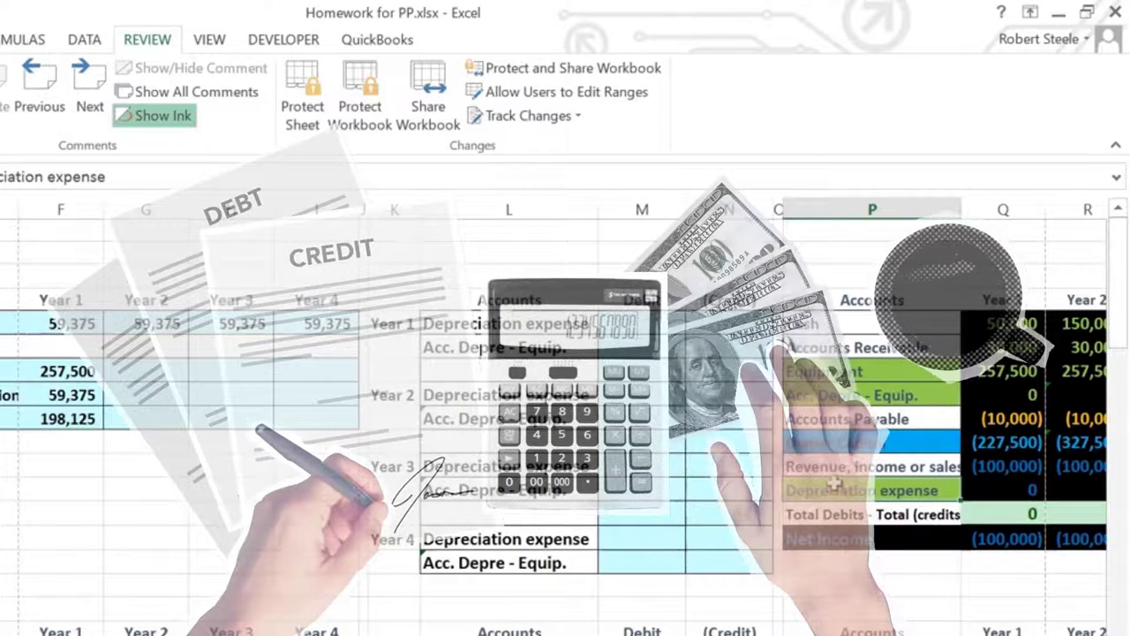
click(630, 323)
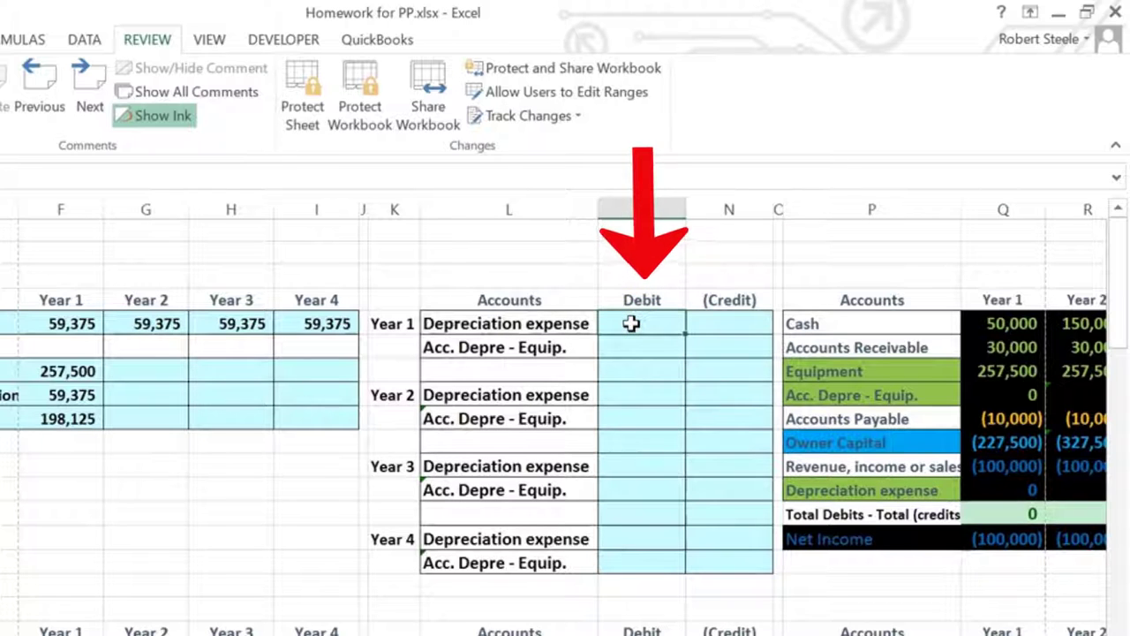
Debit Year 1 Depreciation expense with =F5 (59,375), then check revenue and net income (40,625)
text(=)
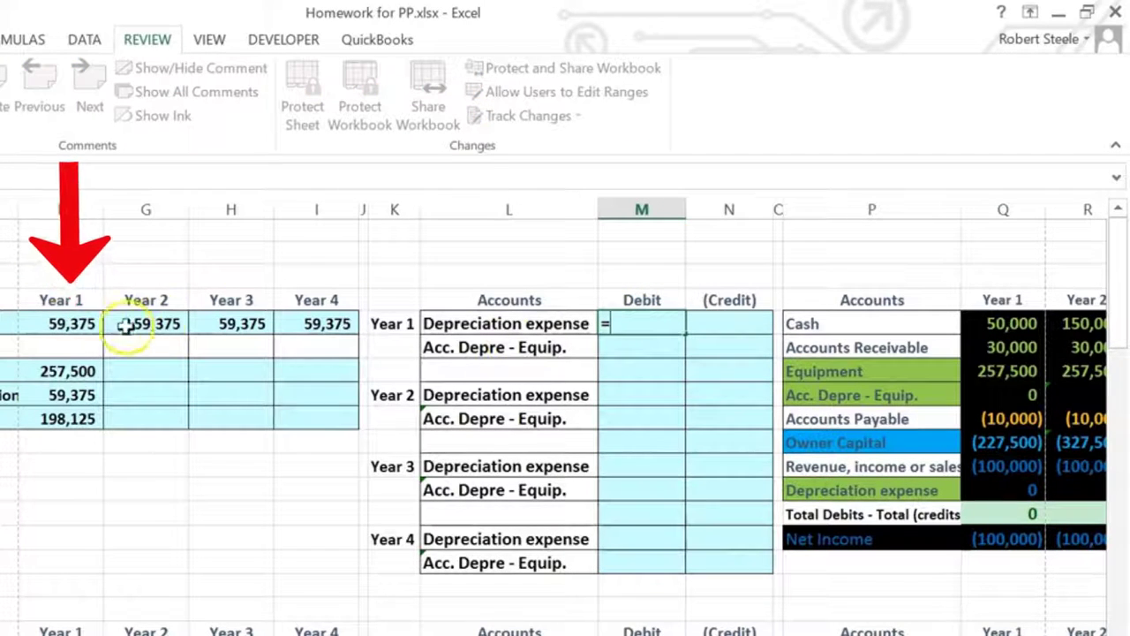
click(60, 323)
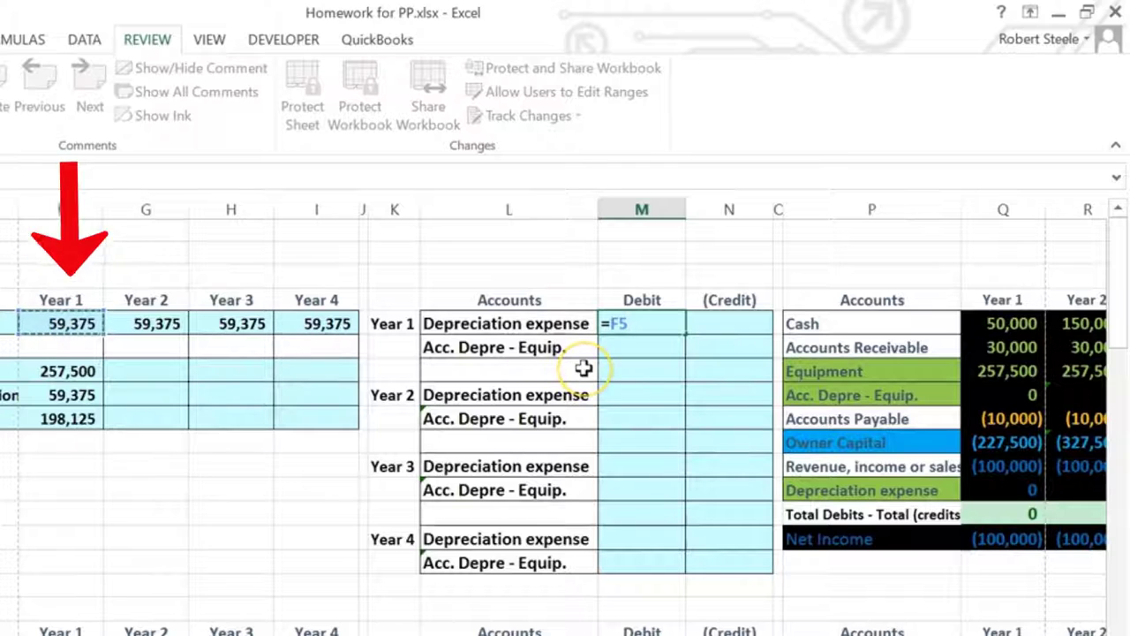
key(Return)
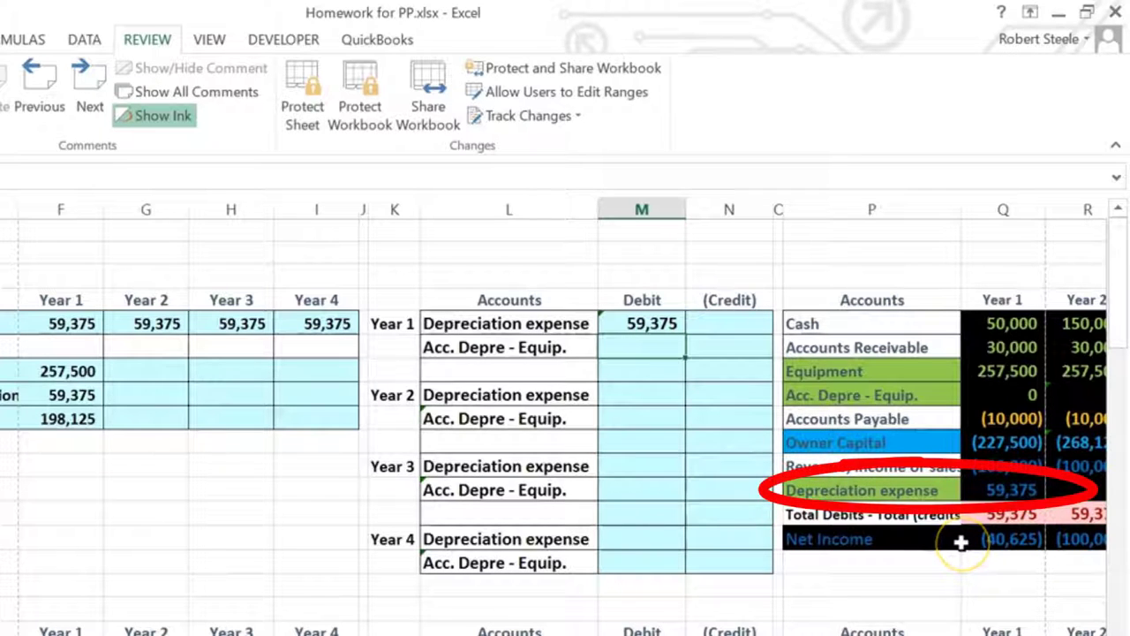
click(978, 471)
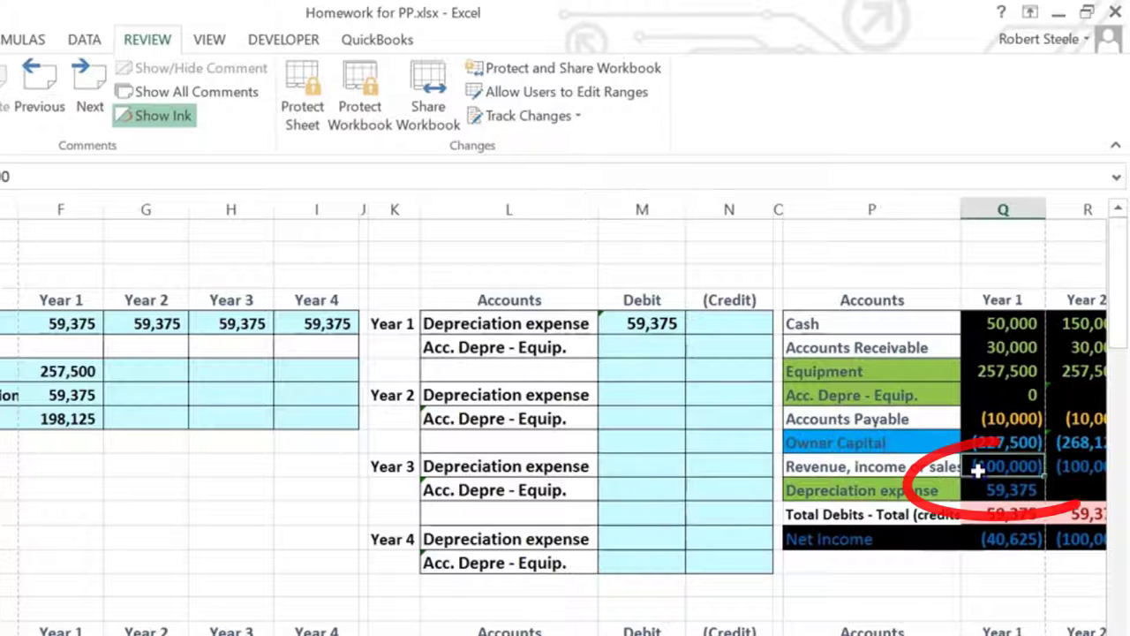
drag(978, 472, 978, 488)
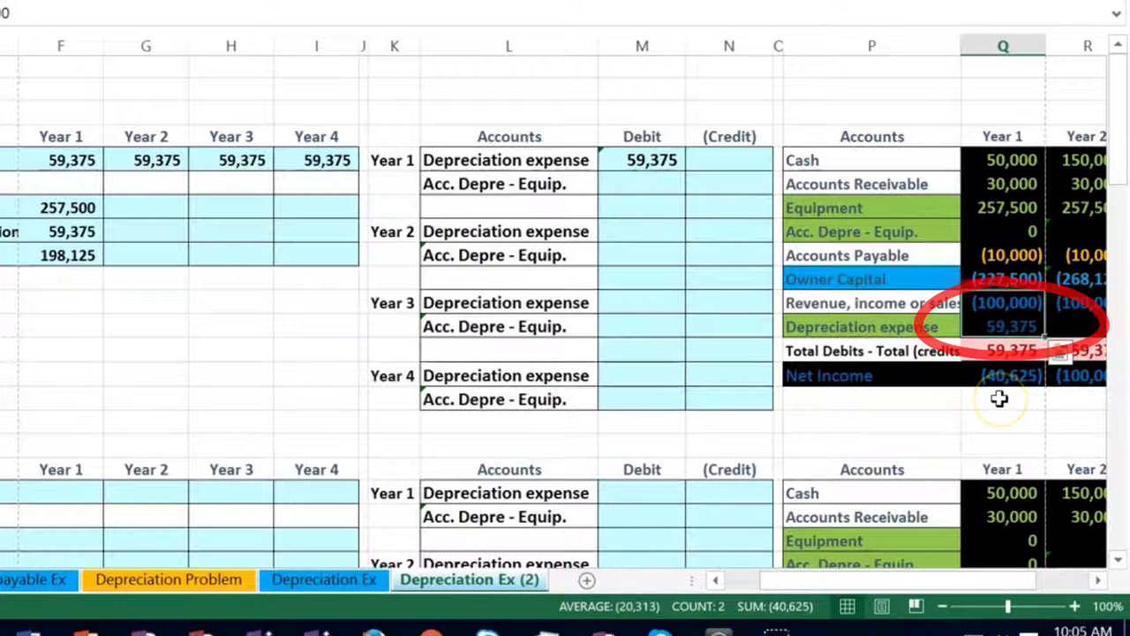
click(733, 176)
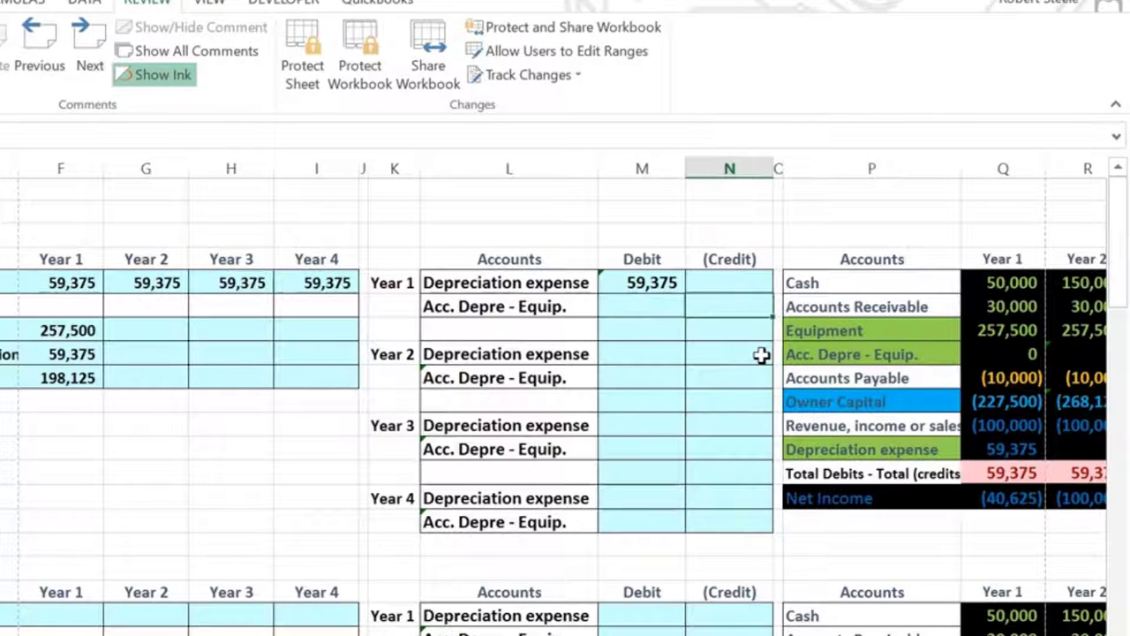
Enter the Year 1 Acc. Depre - Equip. credit as =-M5, giving (59,375)
text(-M5)
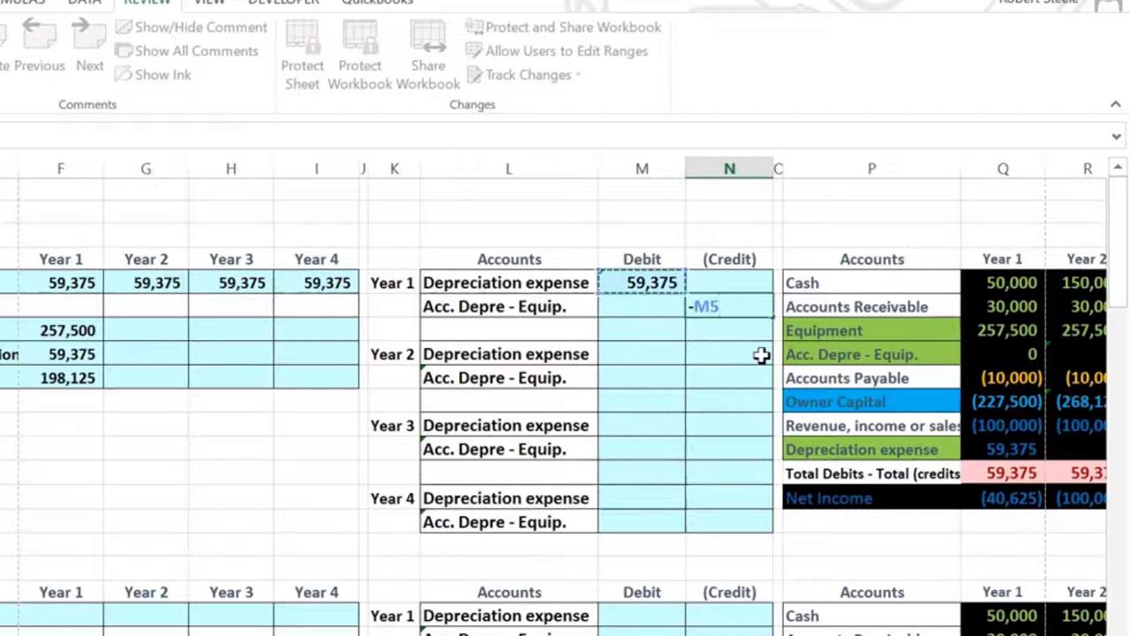
key(Return)
mouse_move(761, 355)
mouse_down()
mouse_move(794, 375)
mouse_move(1108, 348)
mouse_move(777, 343)
mouse_up()
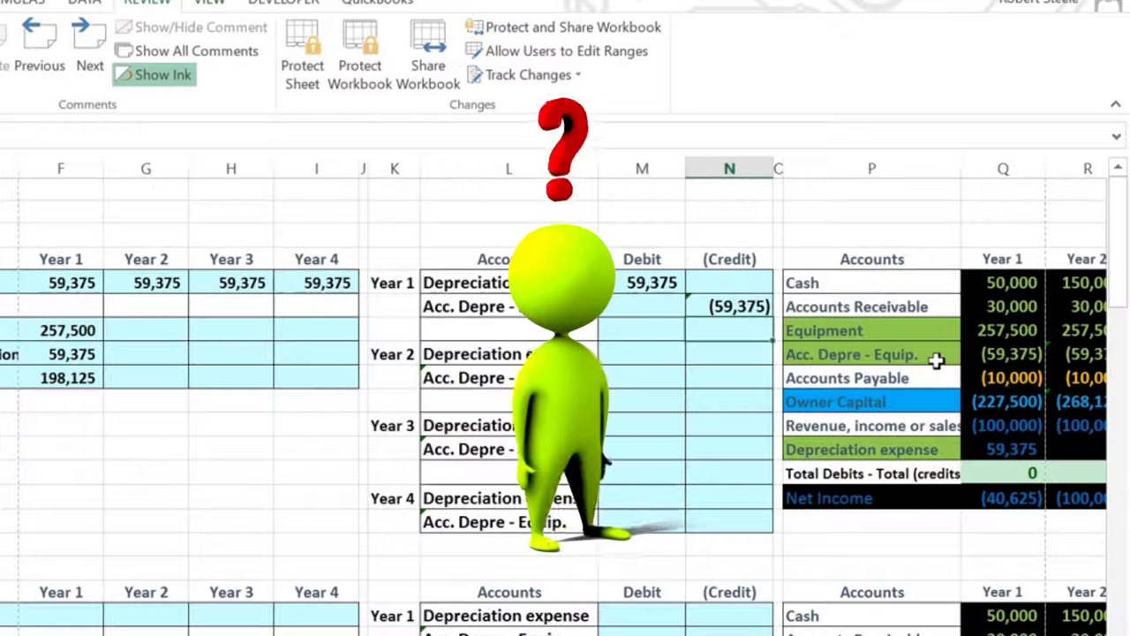
Select the Year 1 Equipment and accumulated depreciation balances together to check book value
click(991, 327)
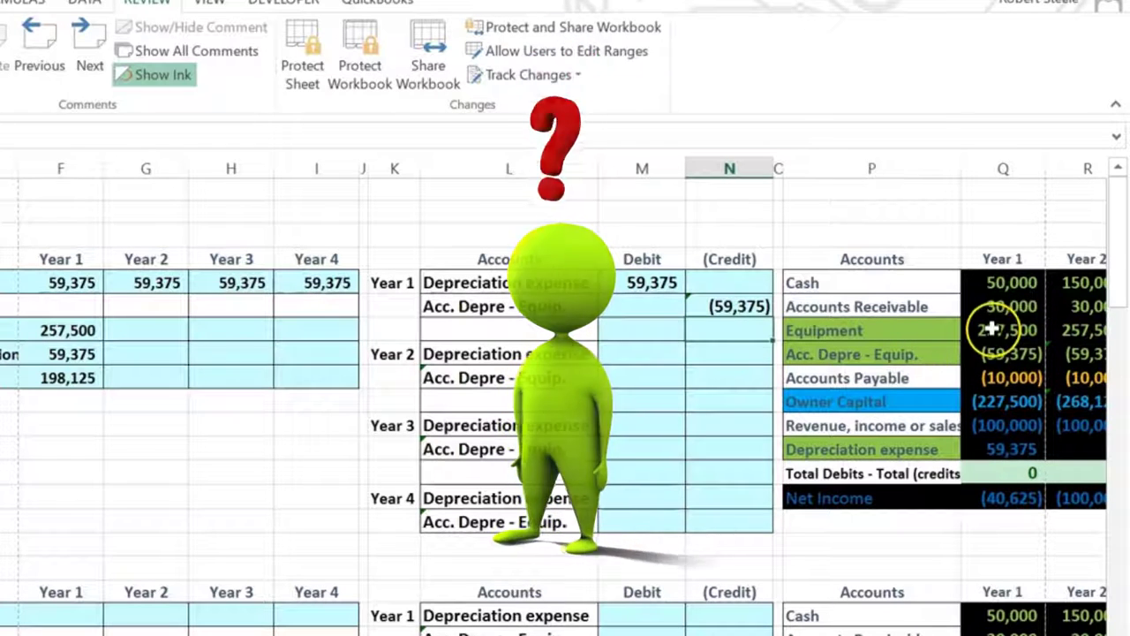
click(1049, 326)
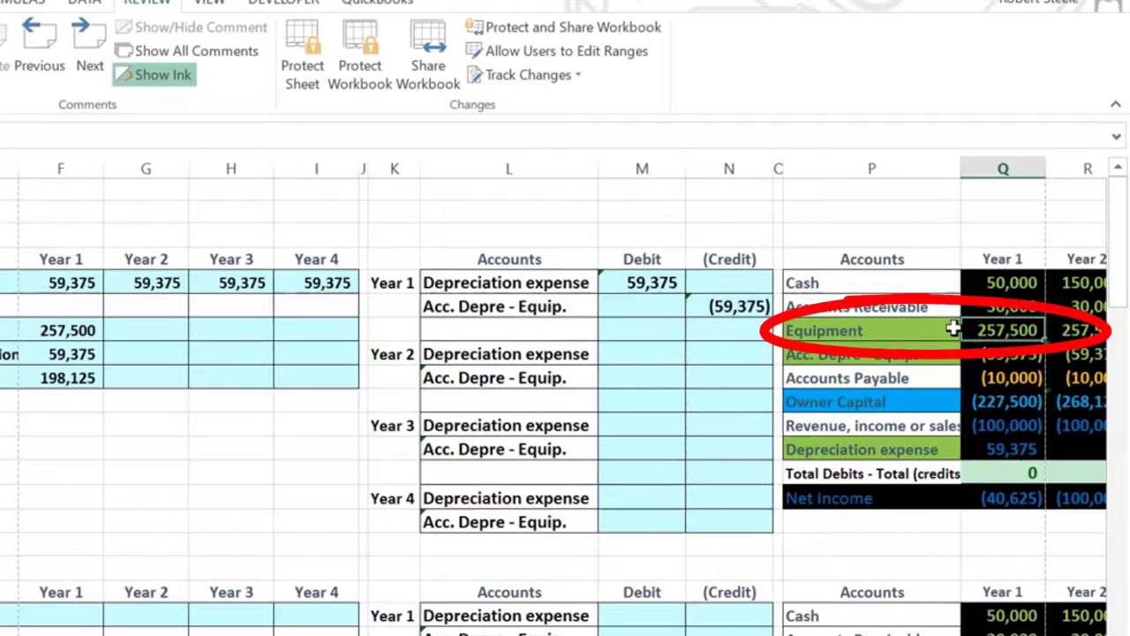
click(989, 351)
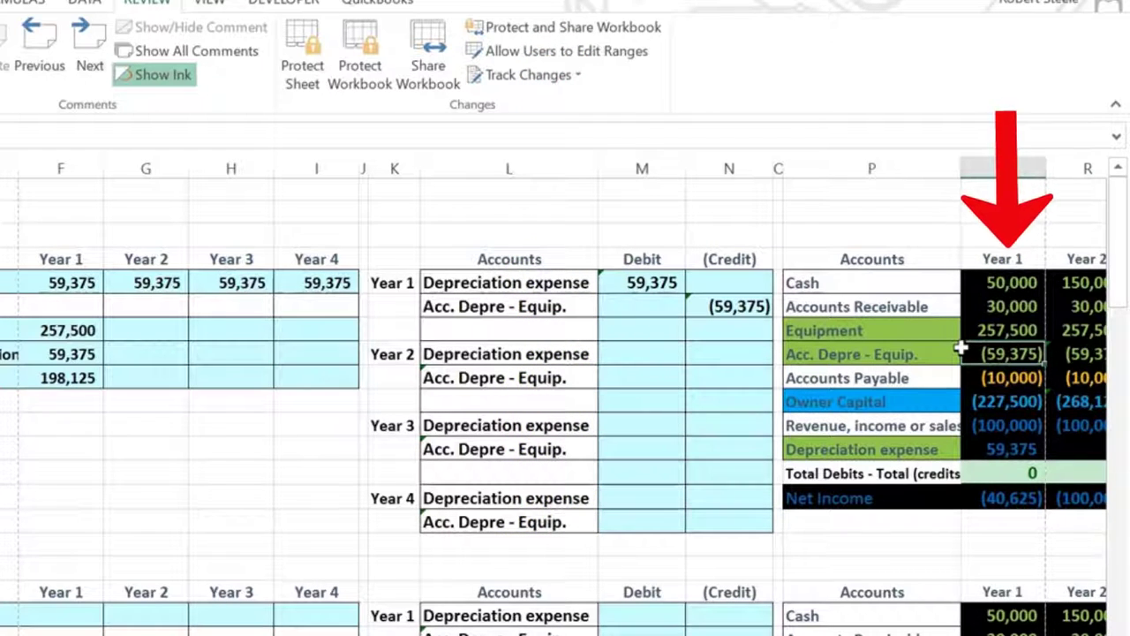
click(965, 333)
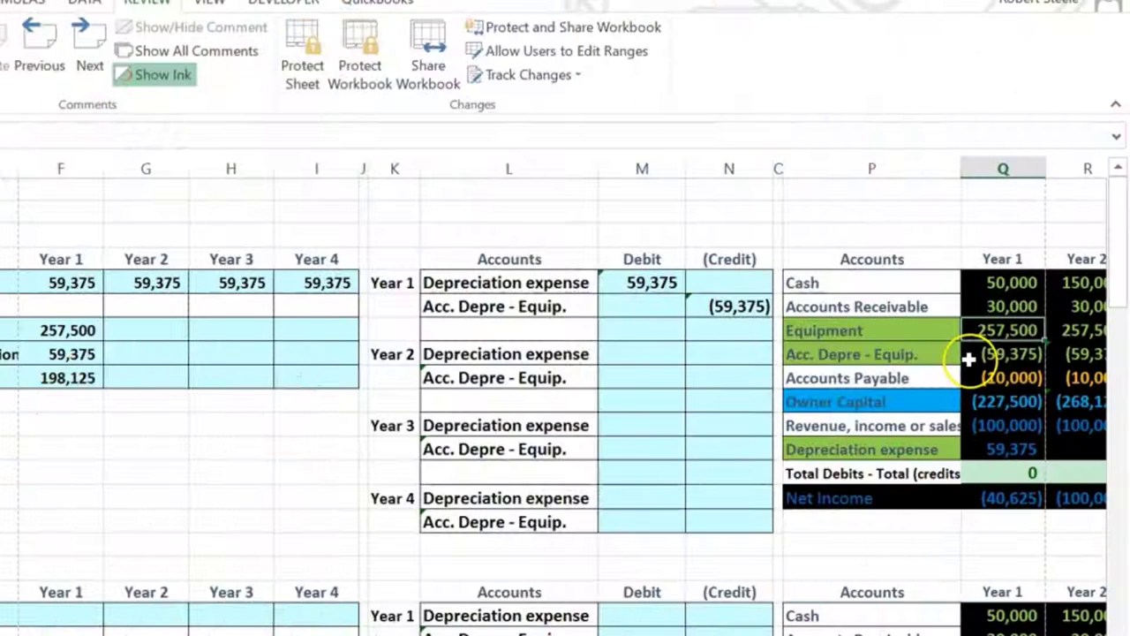
click(968, 357)
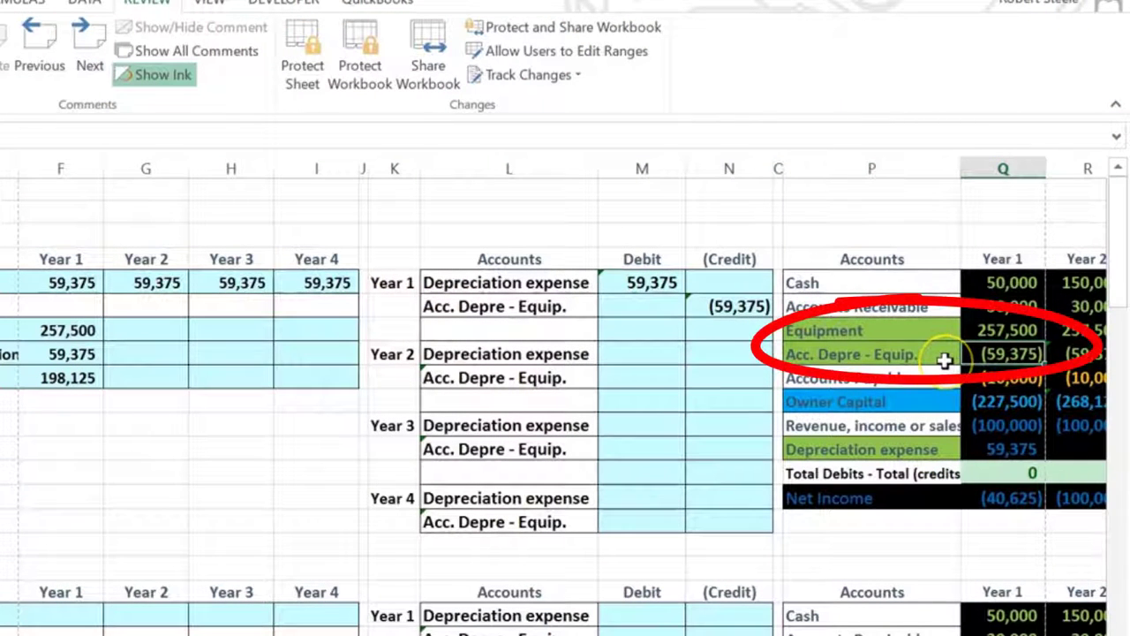
click(987, 328)
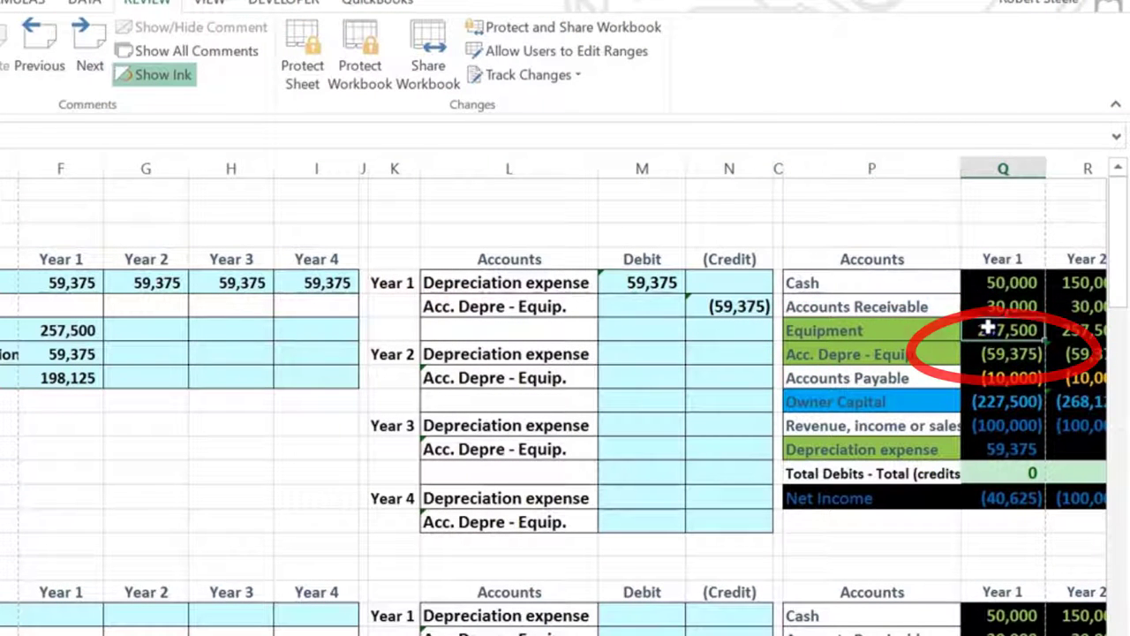
drag(987, 328, 987, 352)
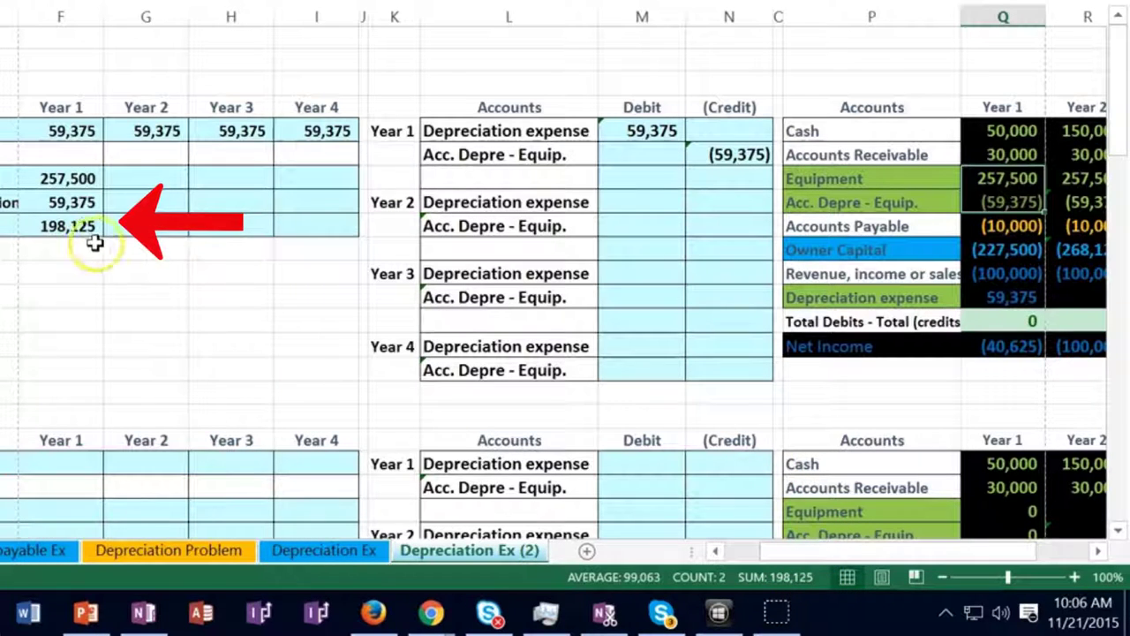
click(1009, 298)
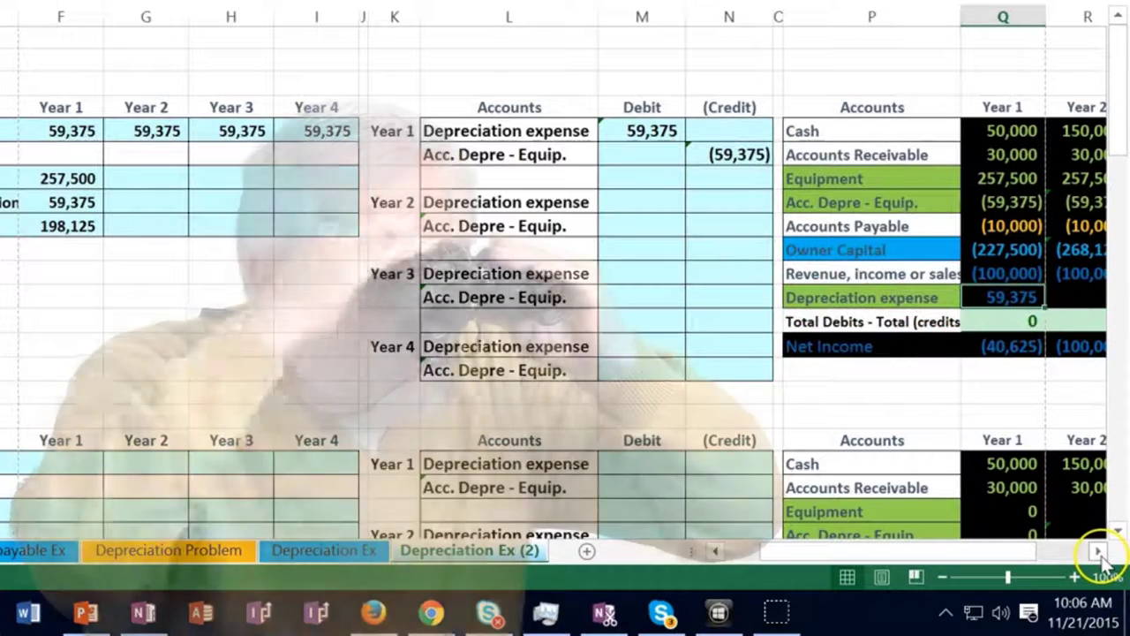
click(1099, 552)
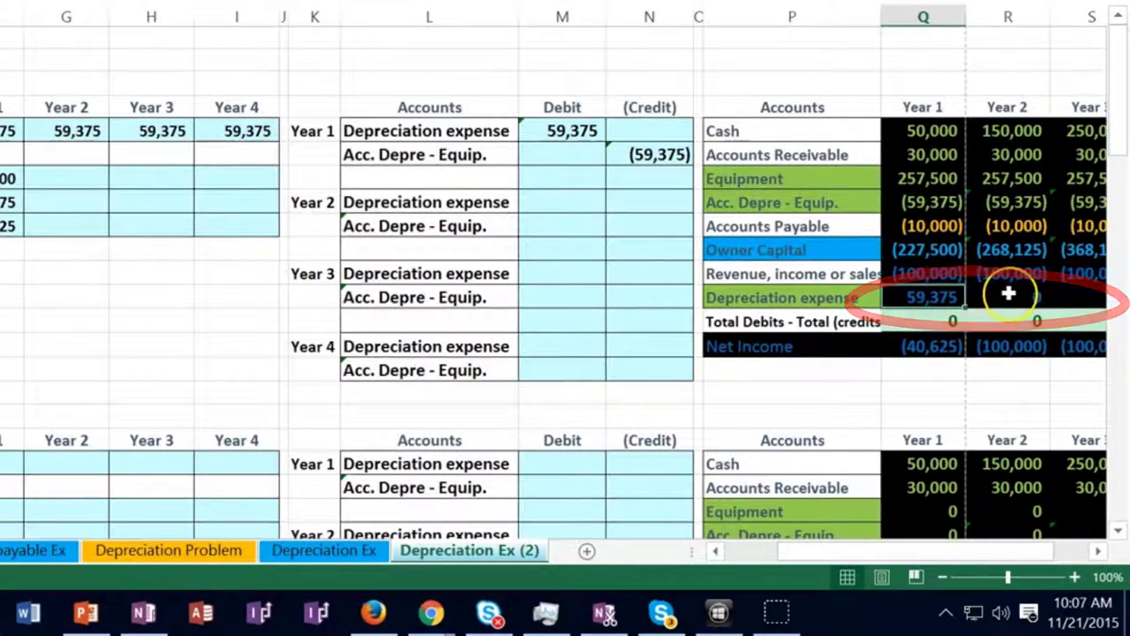
click(1008, 295)
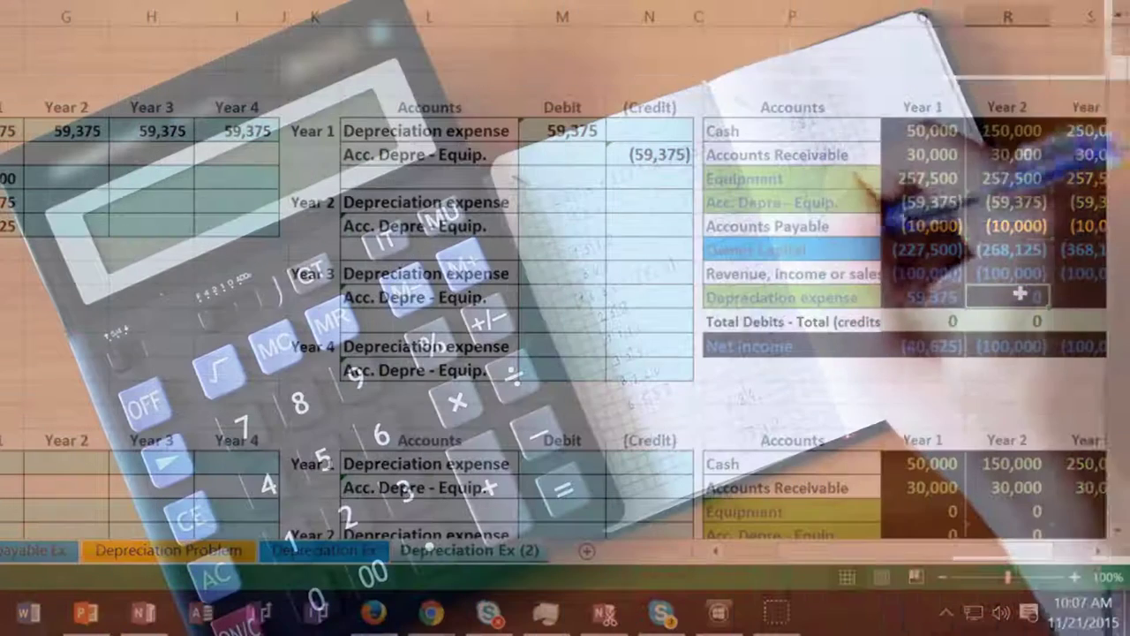
click(937, 291)
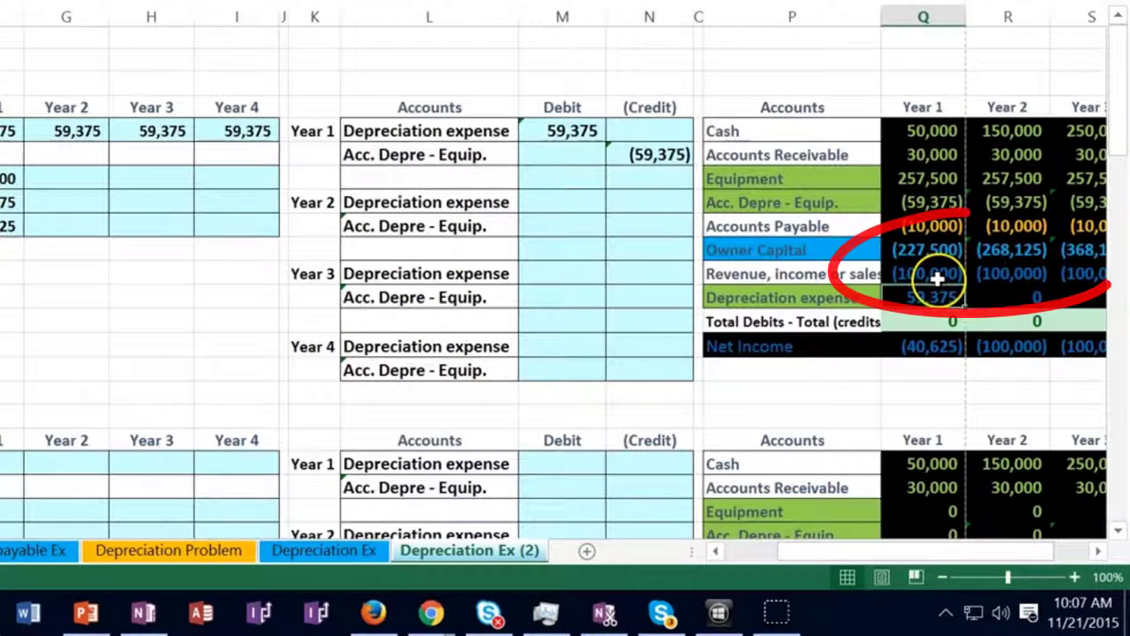
double_click(998, 251)
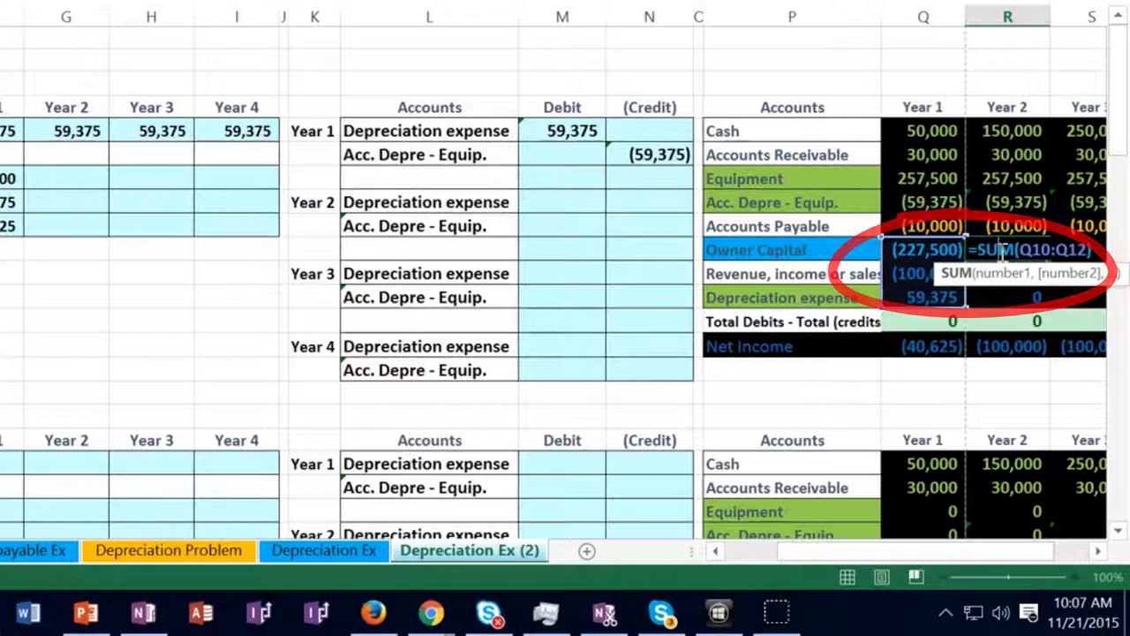
key(Return)
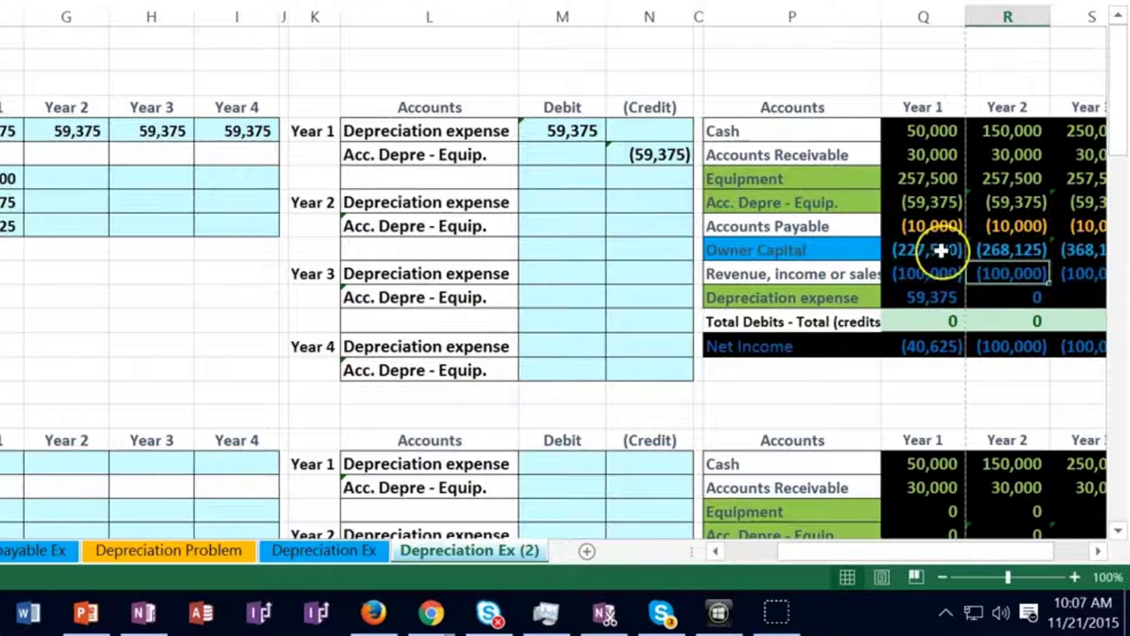
drag(939, 252, 931, 269)
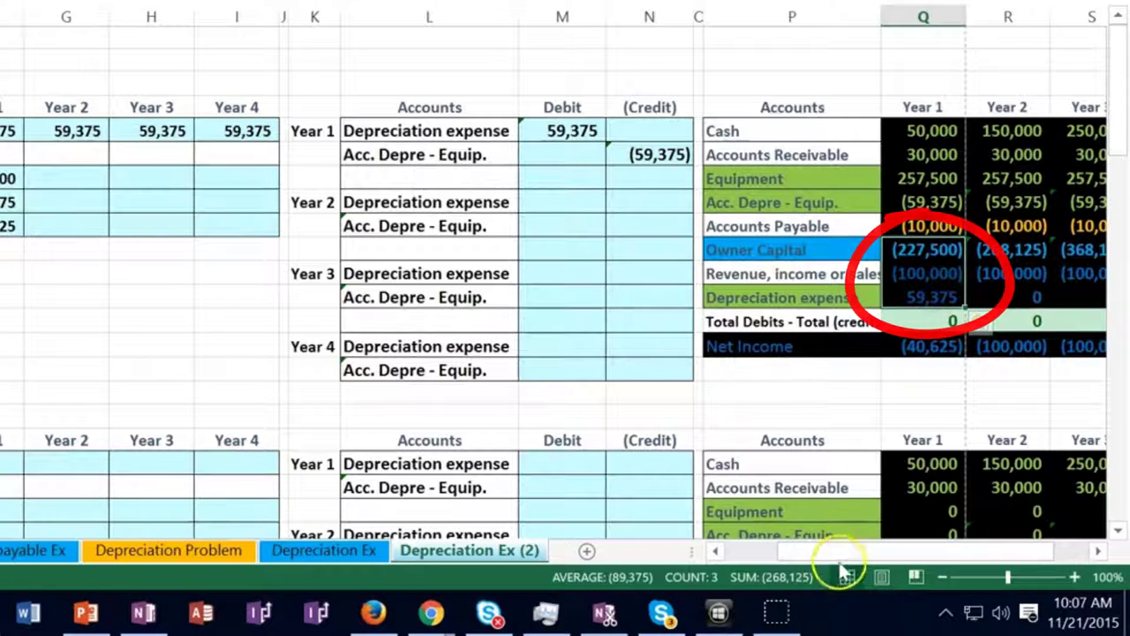
click(1006, 252)
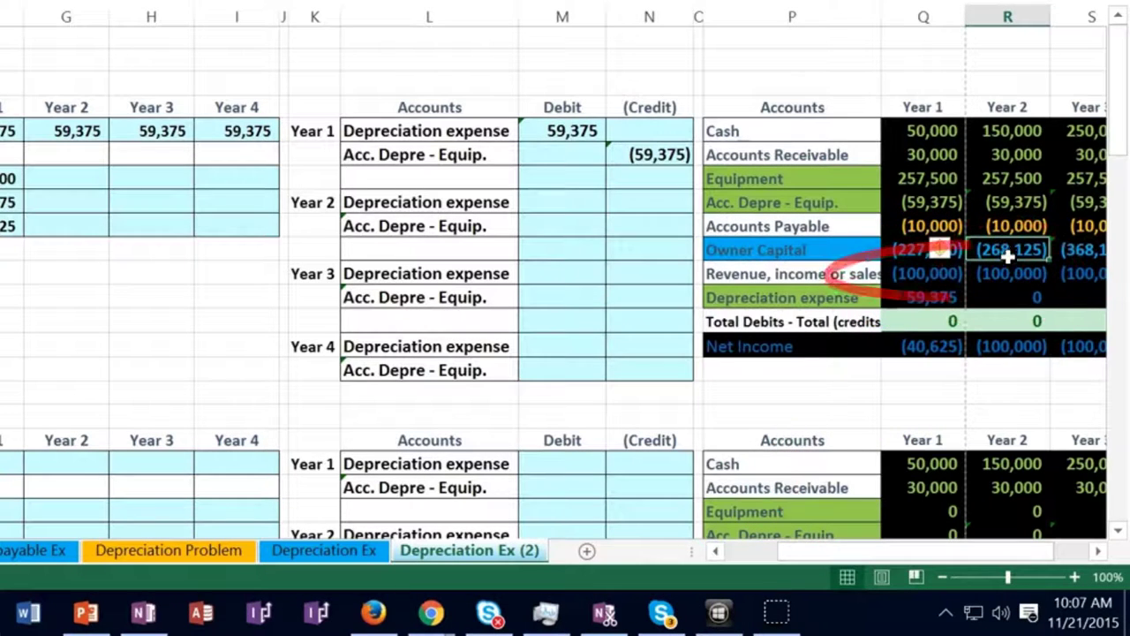
click(1004, 272)
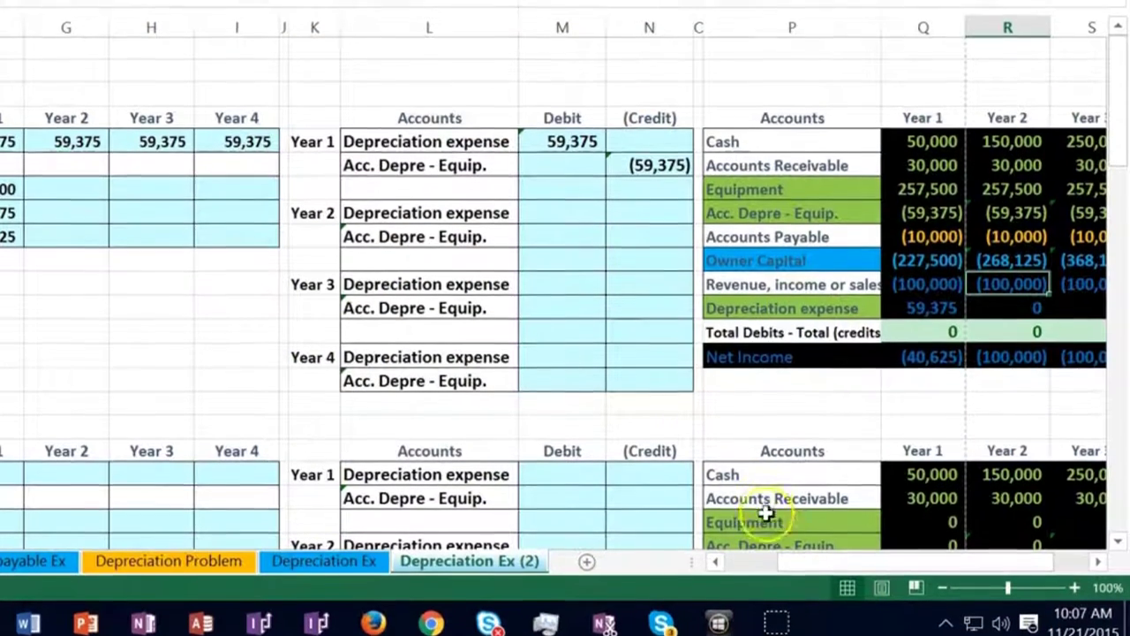
Set the Year 2 cost to =F7, giving 257,500
scroll(565, 415, left, 2)
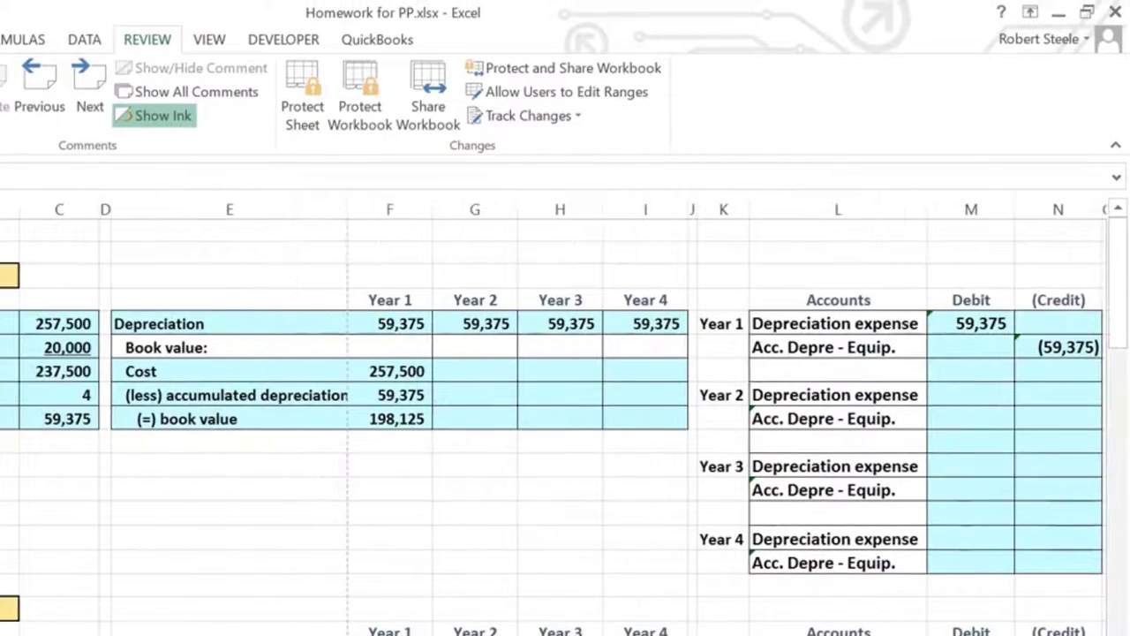
click(478, 371)
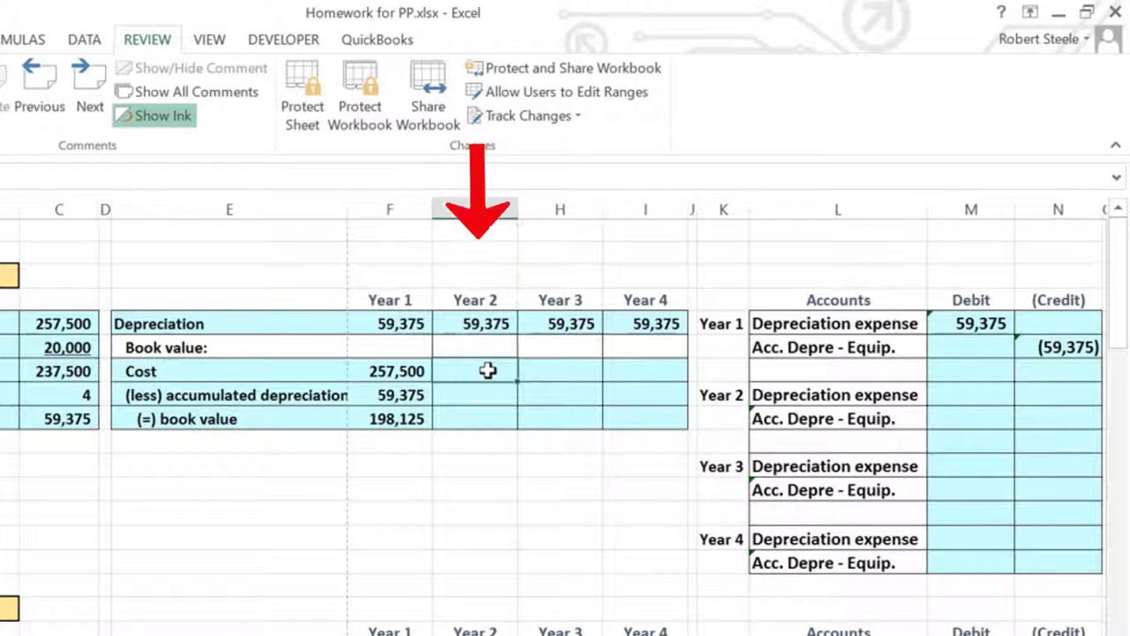
click(474, 327)
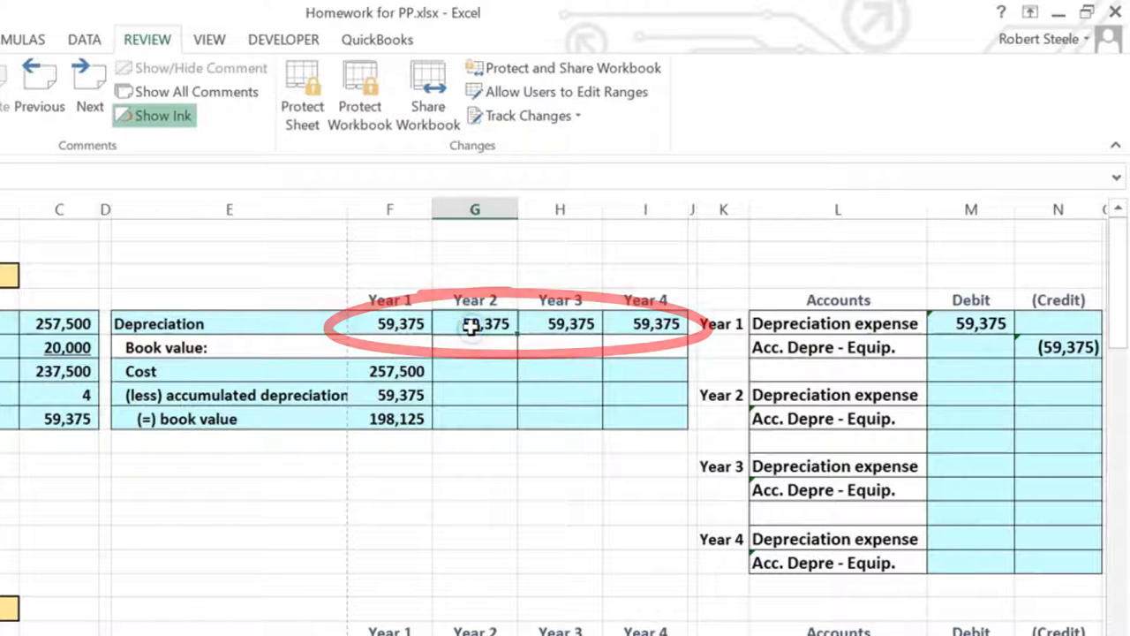
click(469, 376)
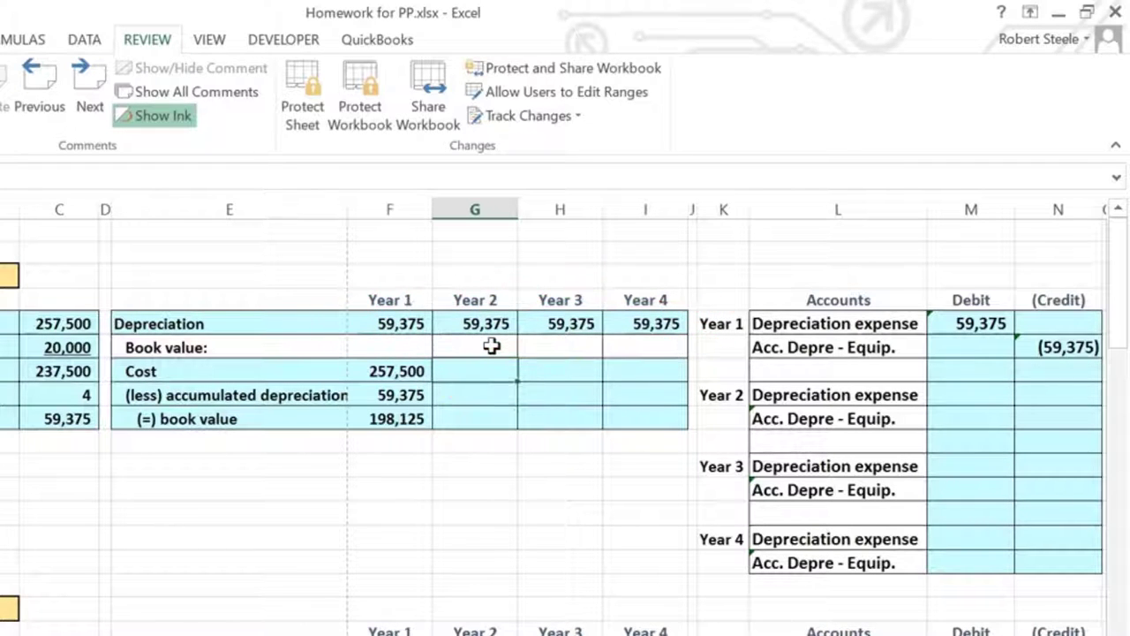
text(=)
key(Return)
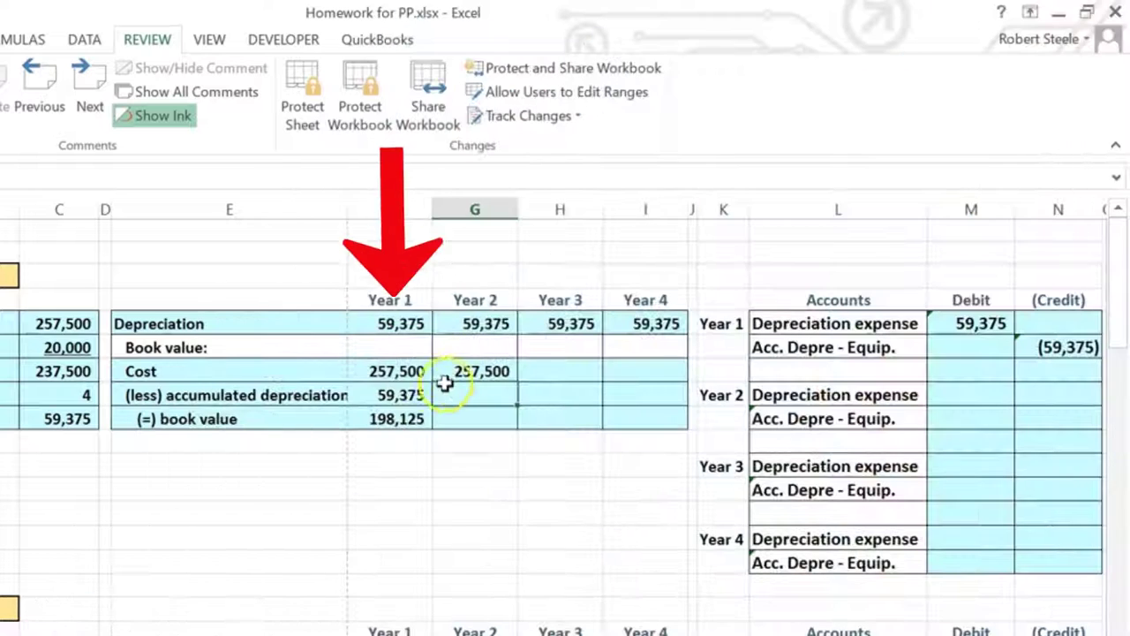
Set Year 2 accumulated depreciation to =F8+G5, giving 118,750
click(399, 395)
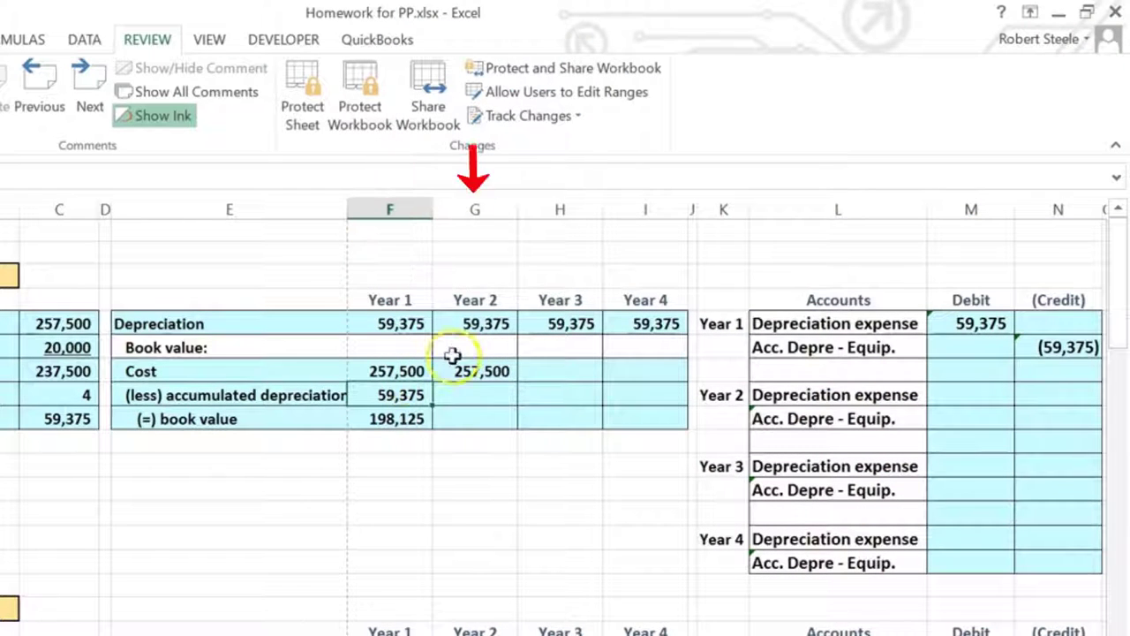
click(475, 323)
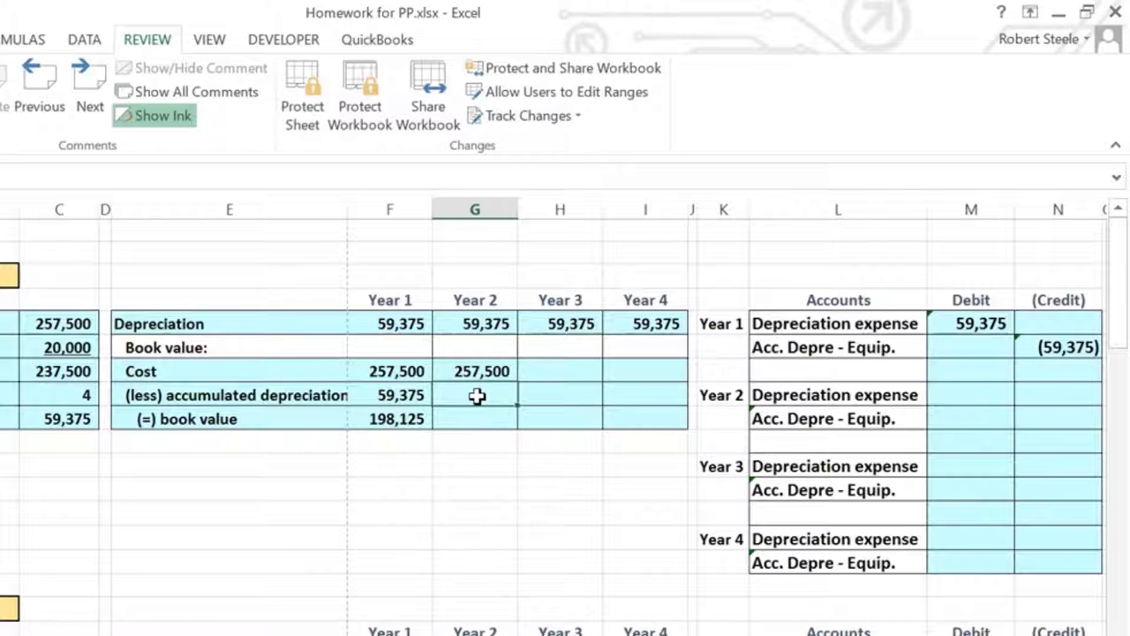
text(=)
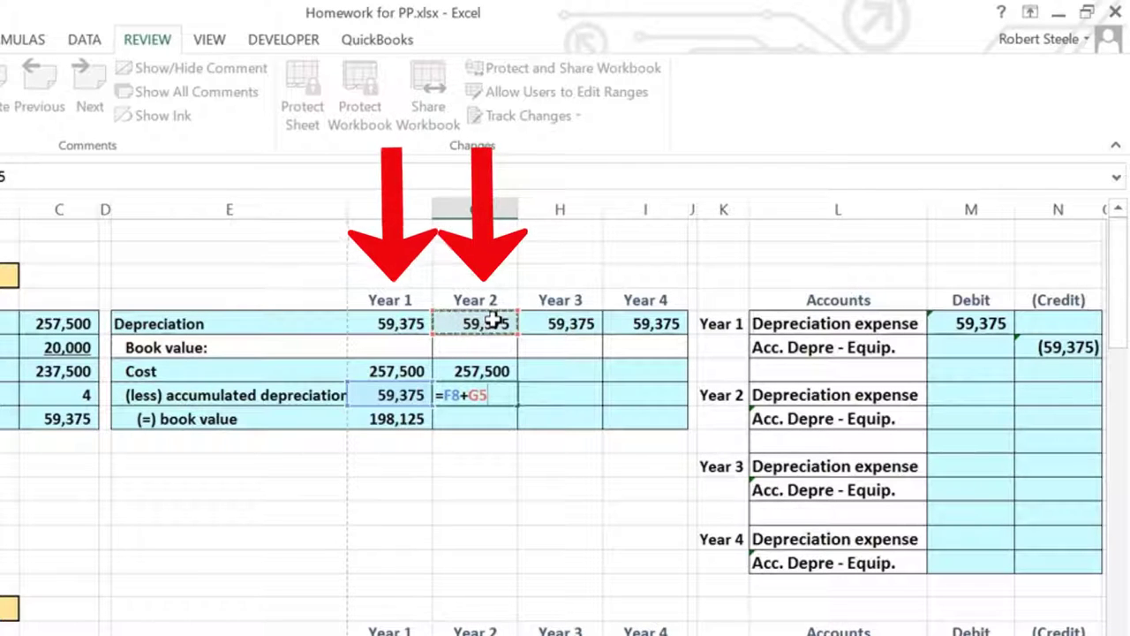
key(Return)
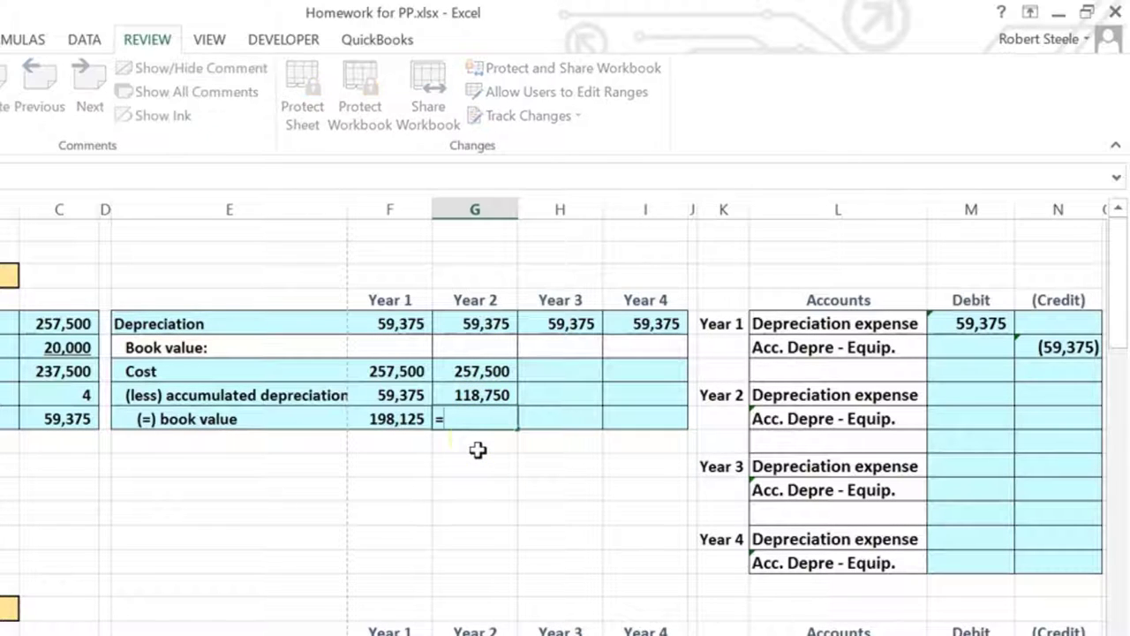
Set the Year 2 book value to =G7-G8, giving 138,750
click(481, 371)
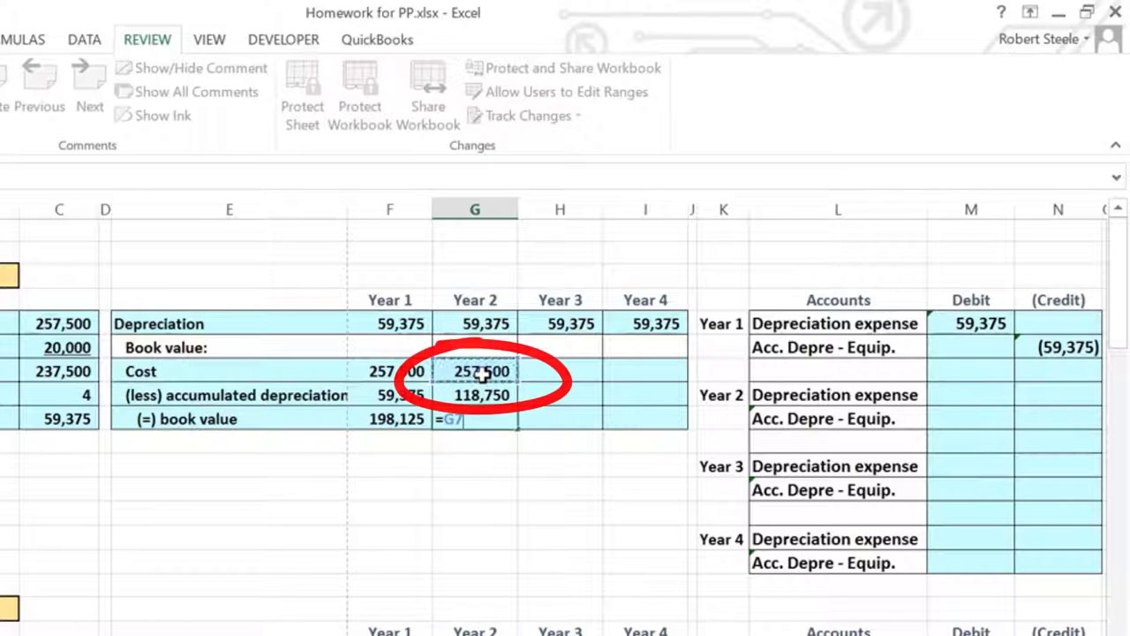
text(-)
key(Up)
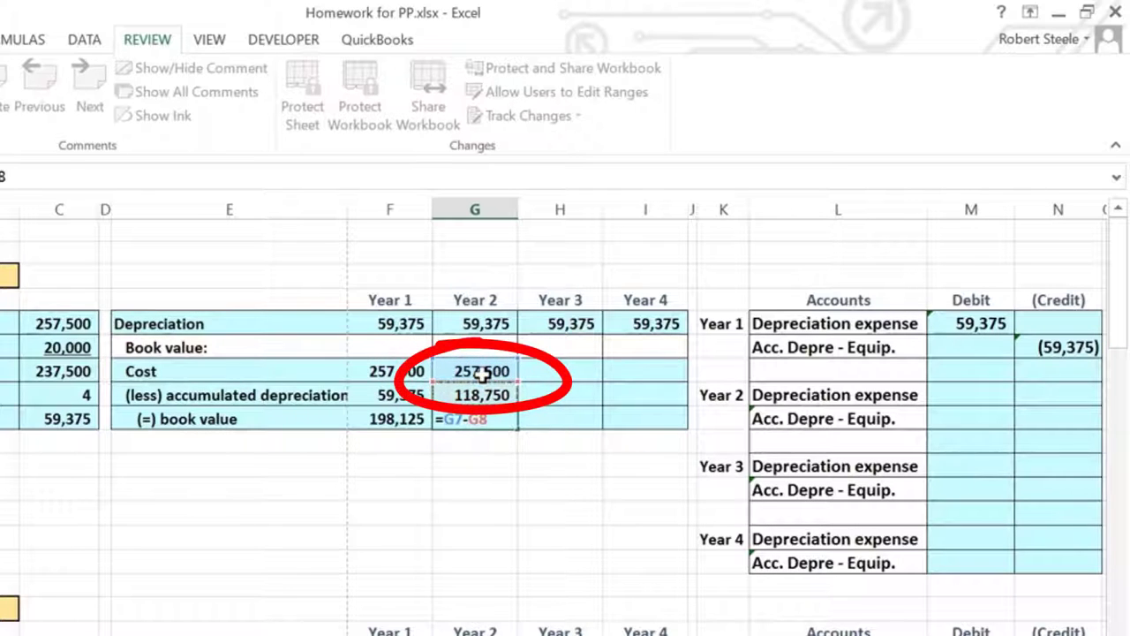
key(Return)
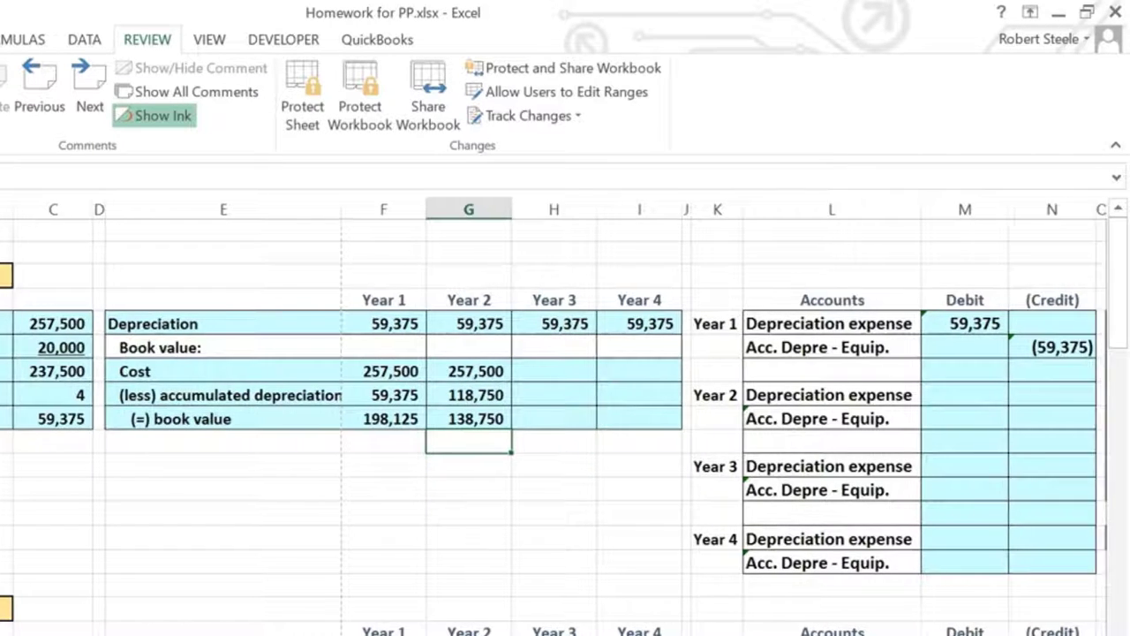
Debit Year 2 Depreciation expense with =G5, giving 59,375
scroll(565, 415, right, 3)
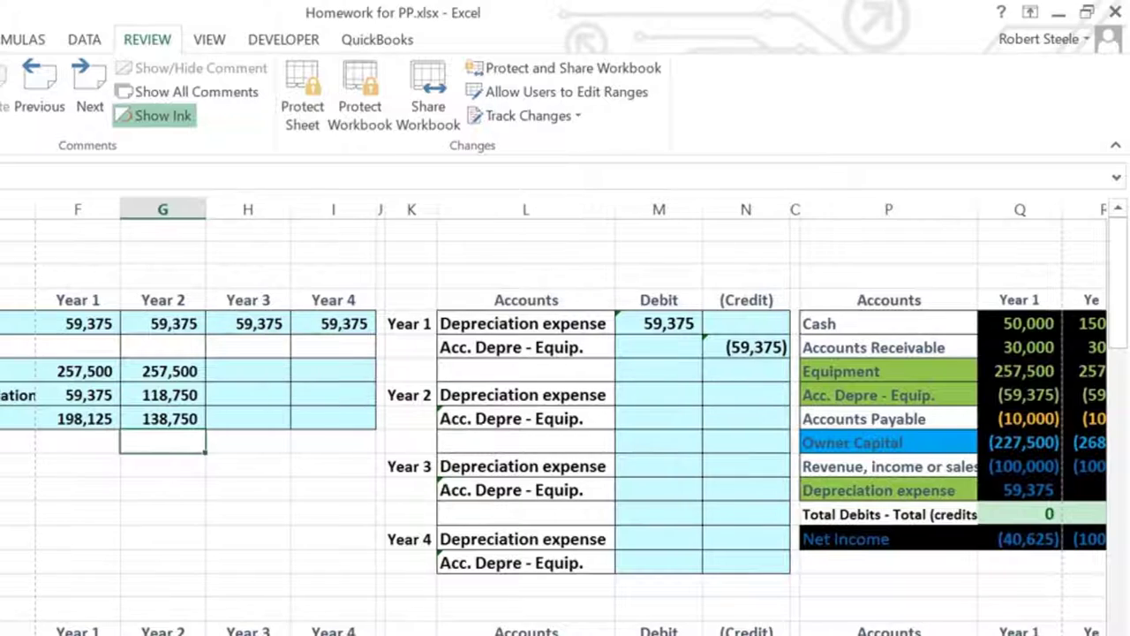
scroll(554, 415, right, 2)
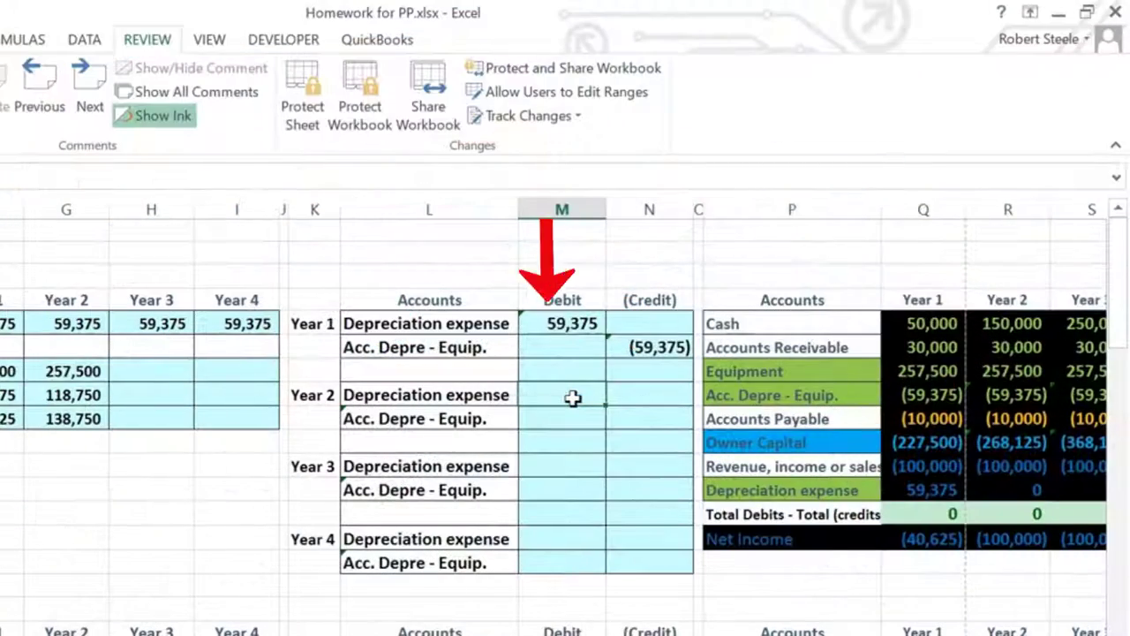
text(=)
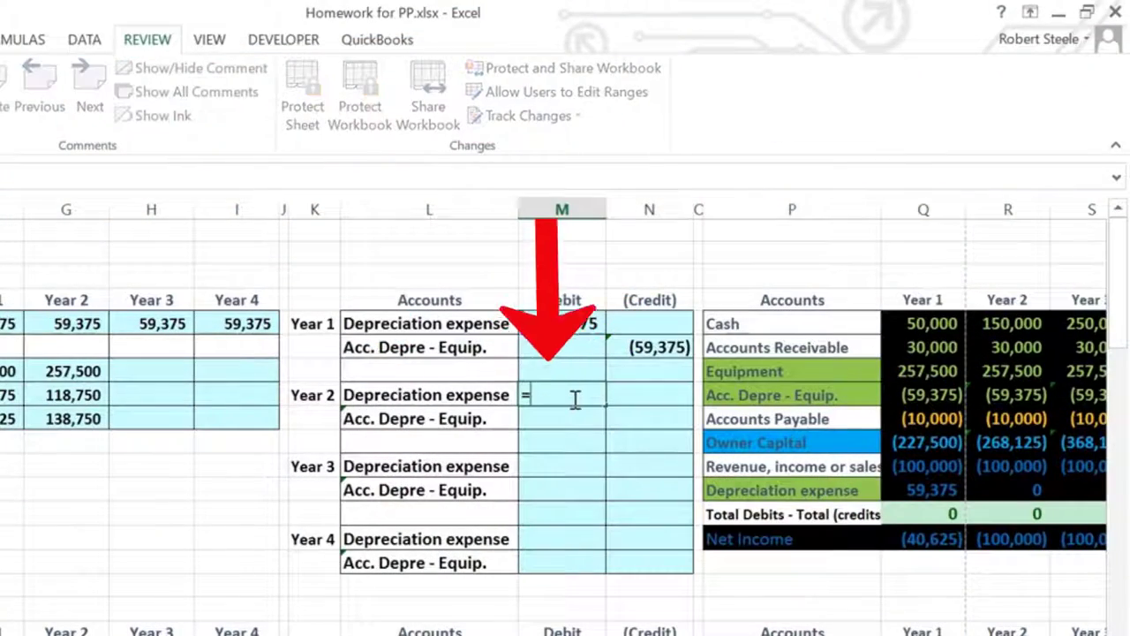
click(92, 323)
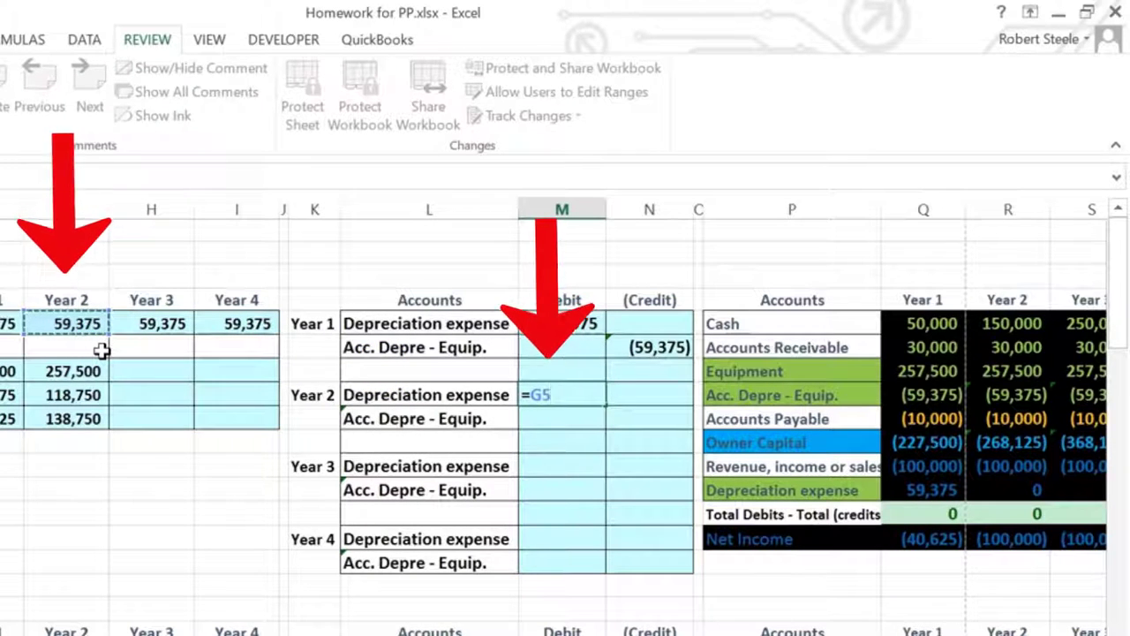
key(Return)
Credit Year 2 Acc. Depre - Equip. as the negative of the debit, (59,375)
key(Right)
text(-)
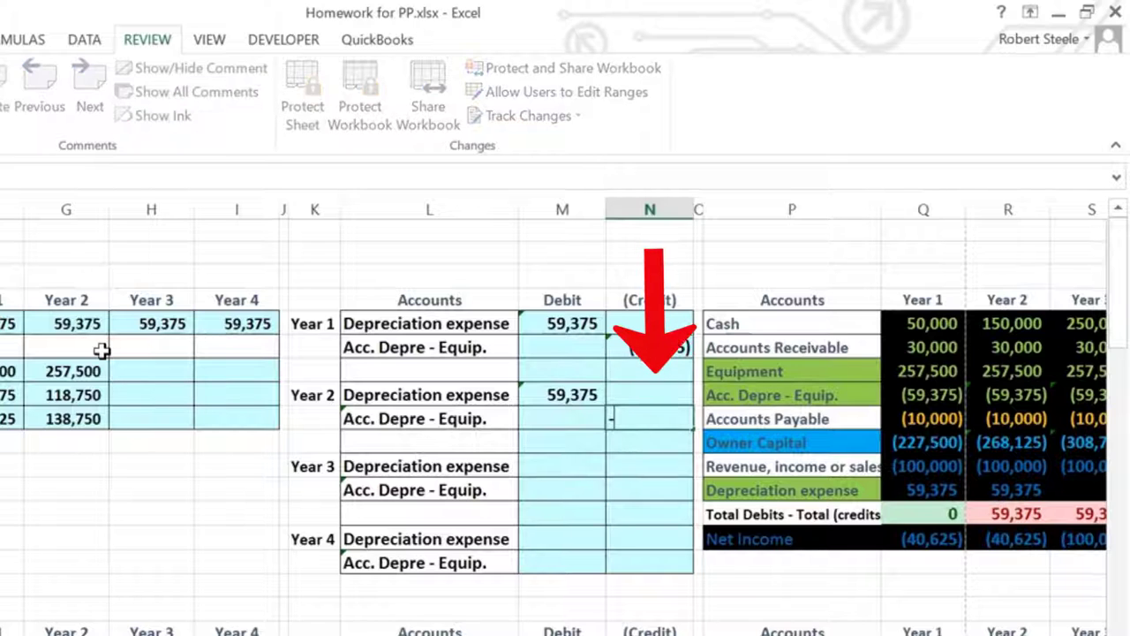
key(Return)
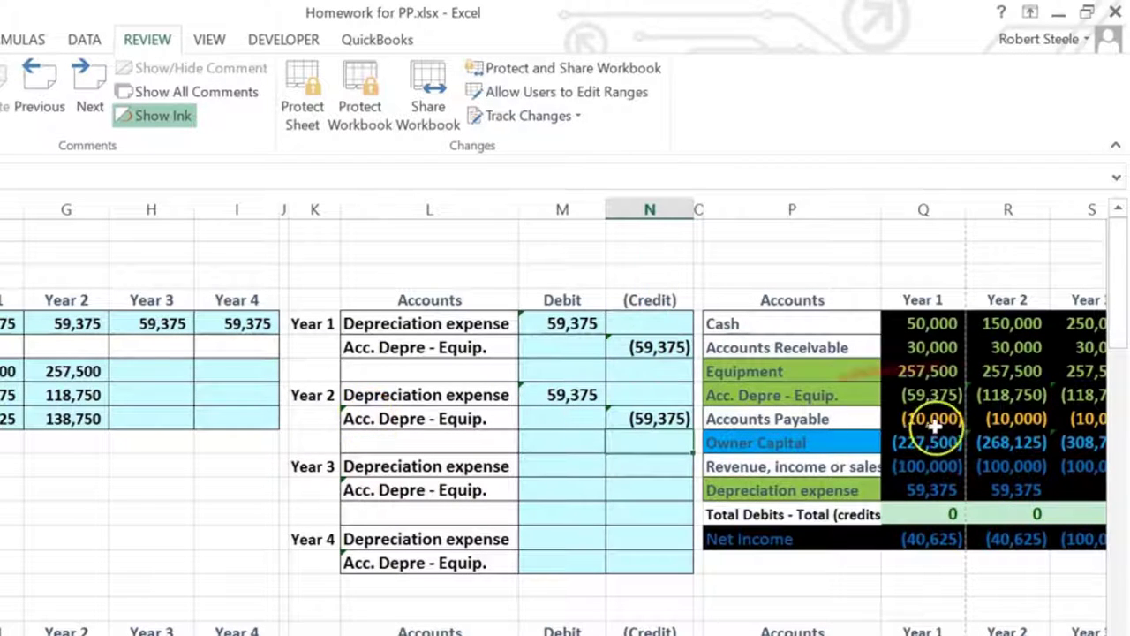
click(1014, 398)
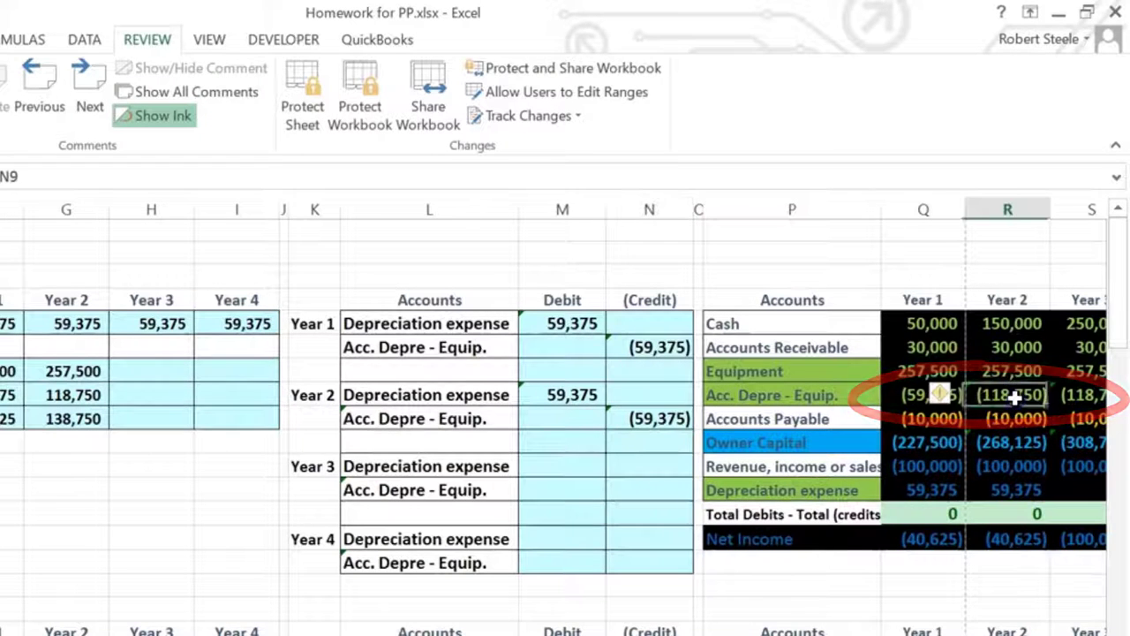
click(909, 399)
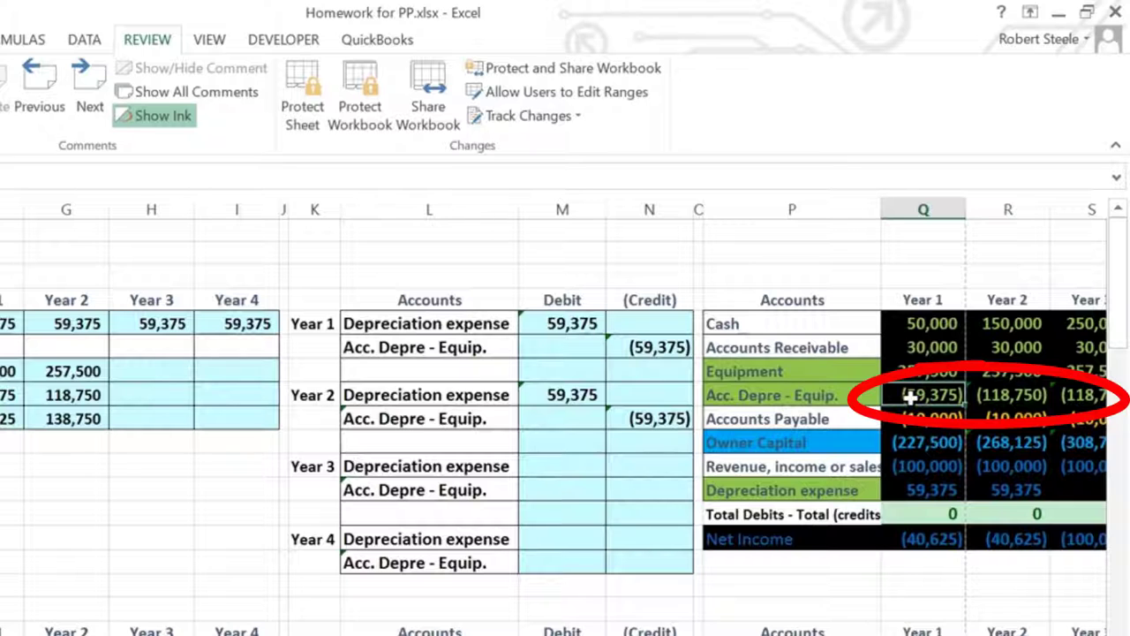
click(993, 396)
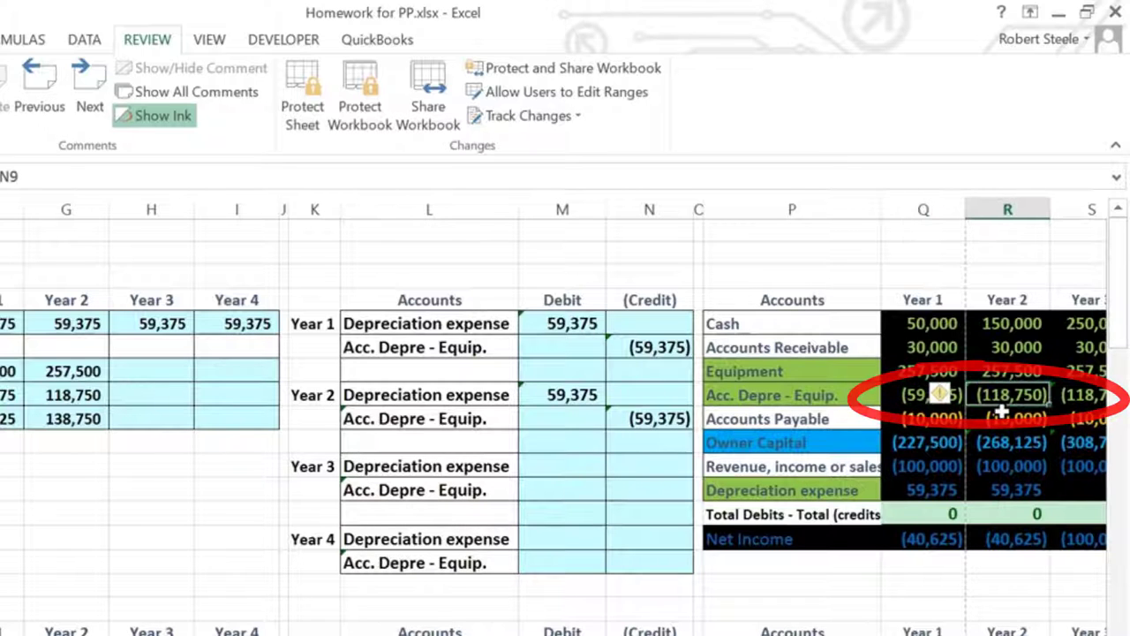
click(635, 422)
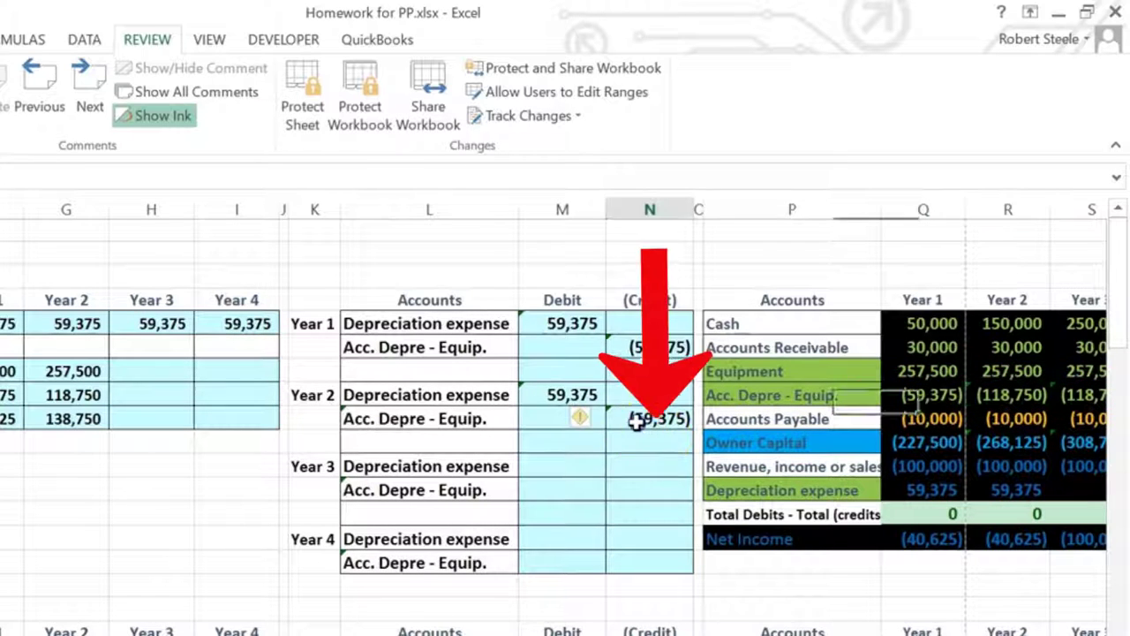
click(1013, 395)
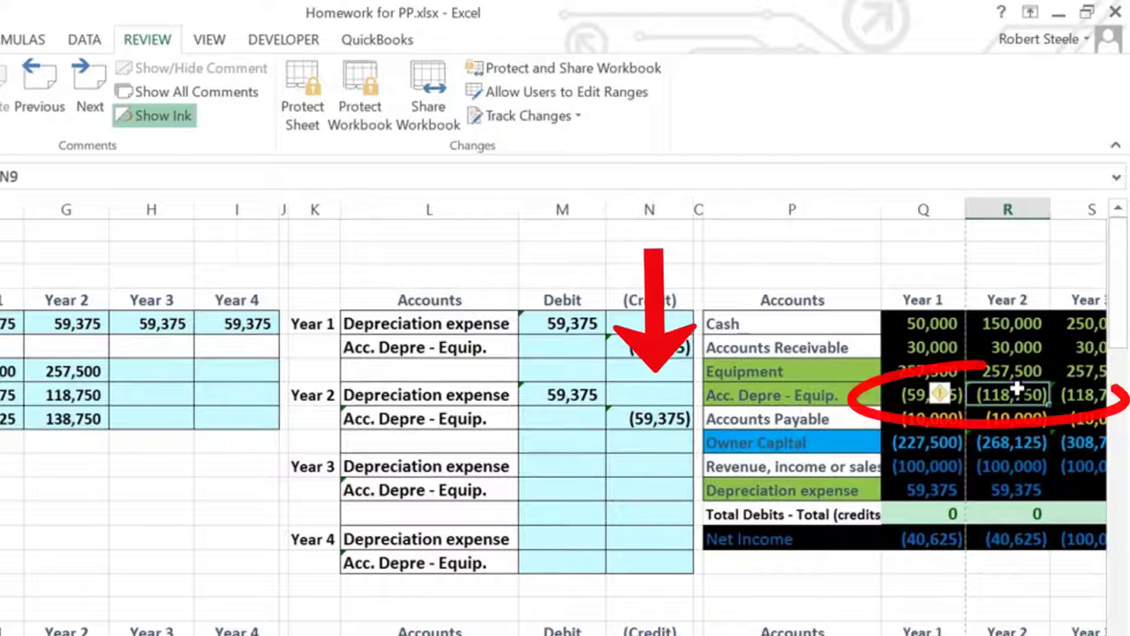
click(1020, 488)
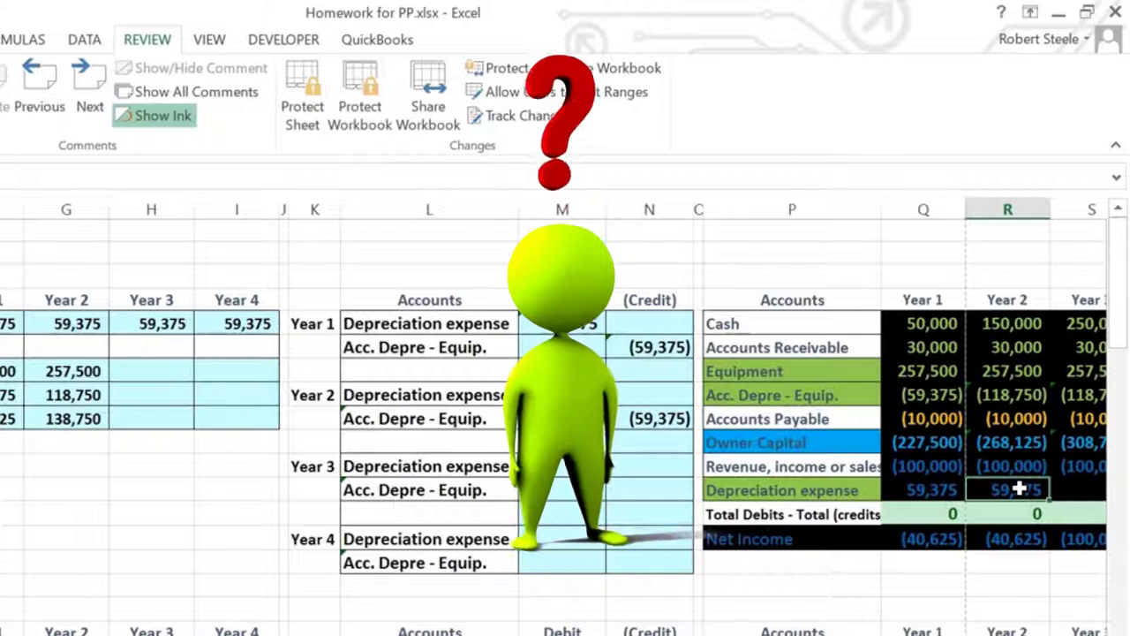
drag(933, 466, 989, 471)
click(1009, 539)
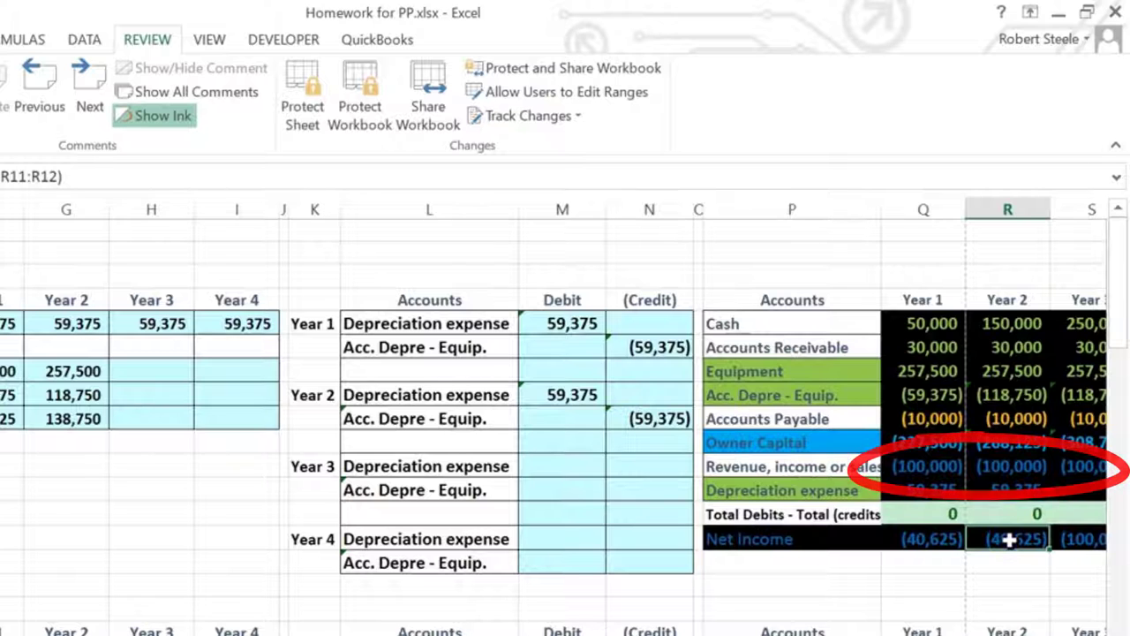
double_click(1009, 540)
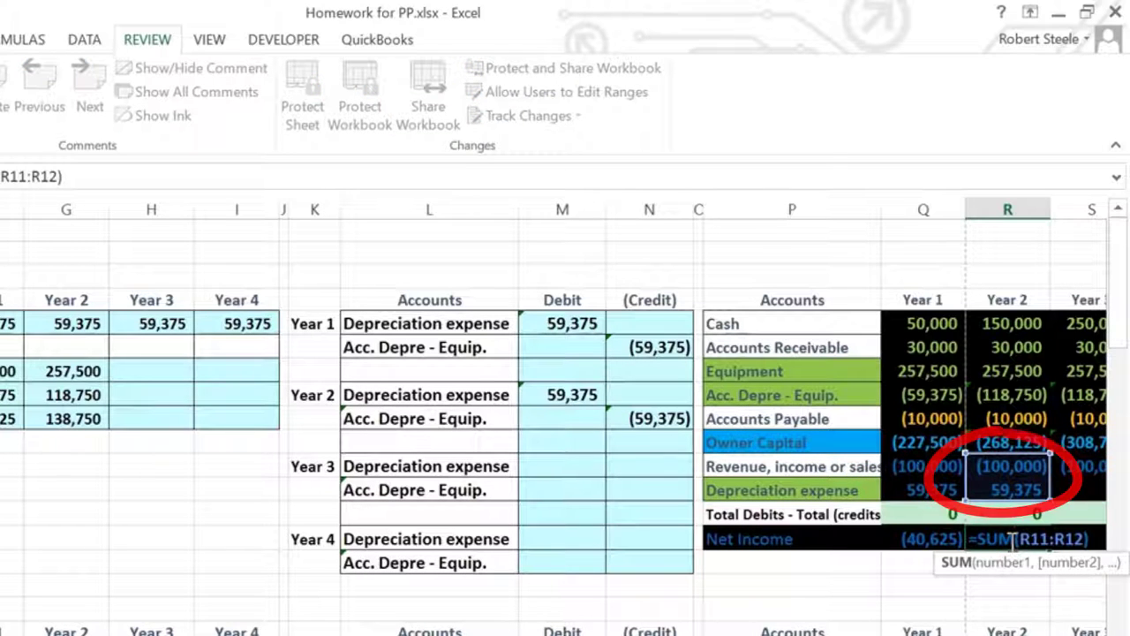
key(Return)
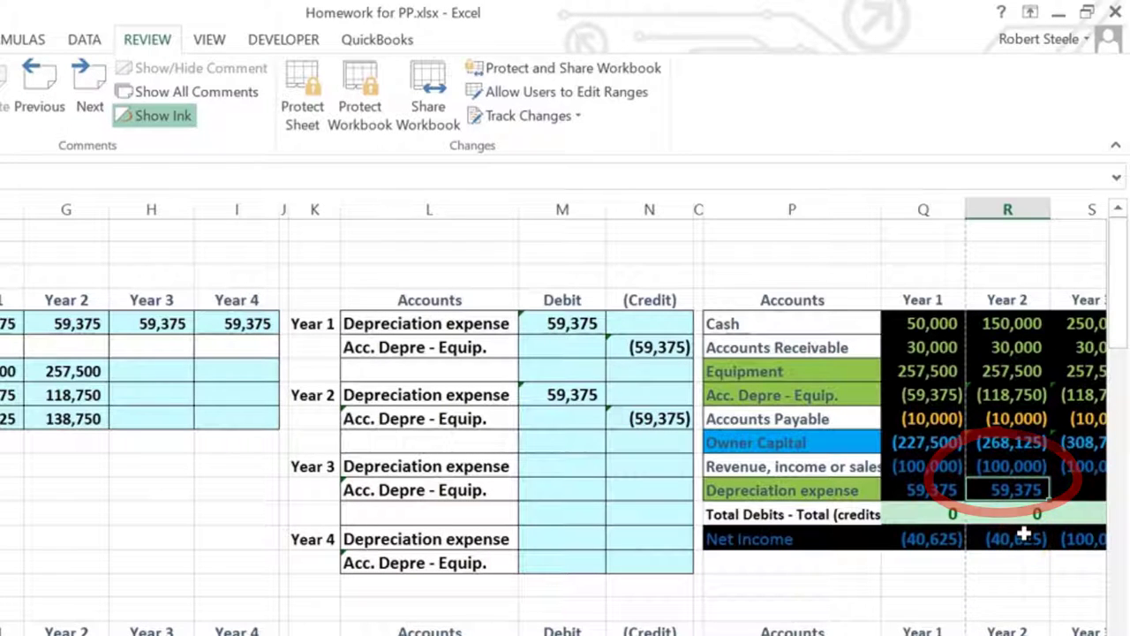
click(1012, 397)
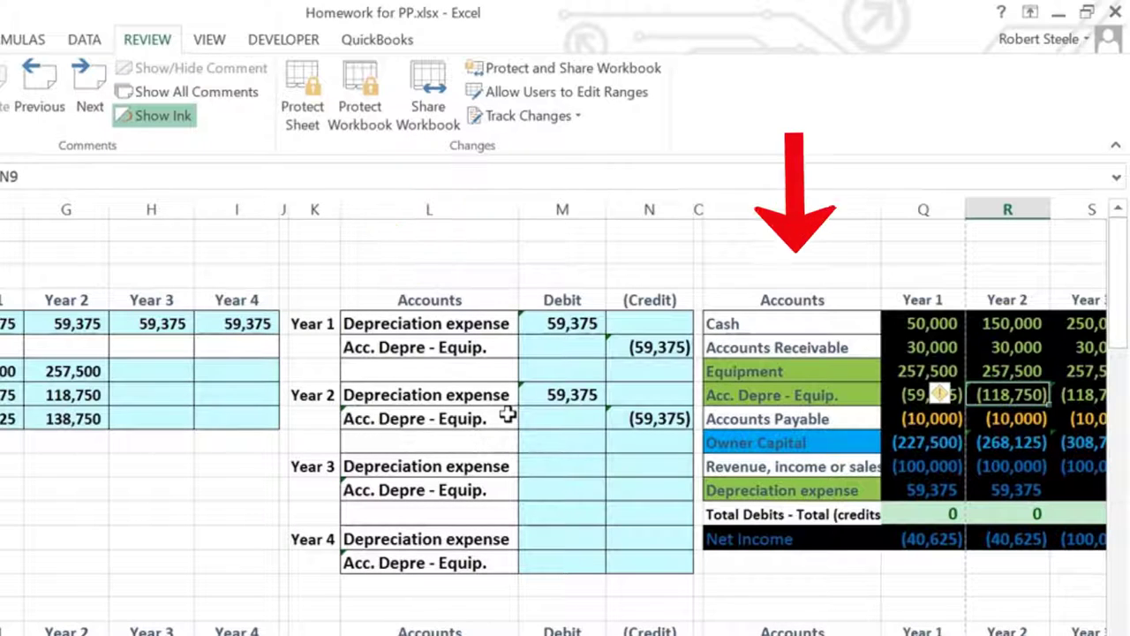
click(953, 467)
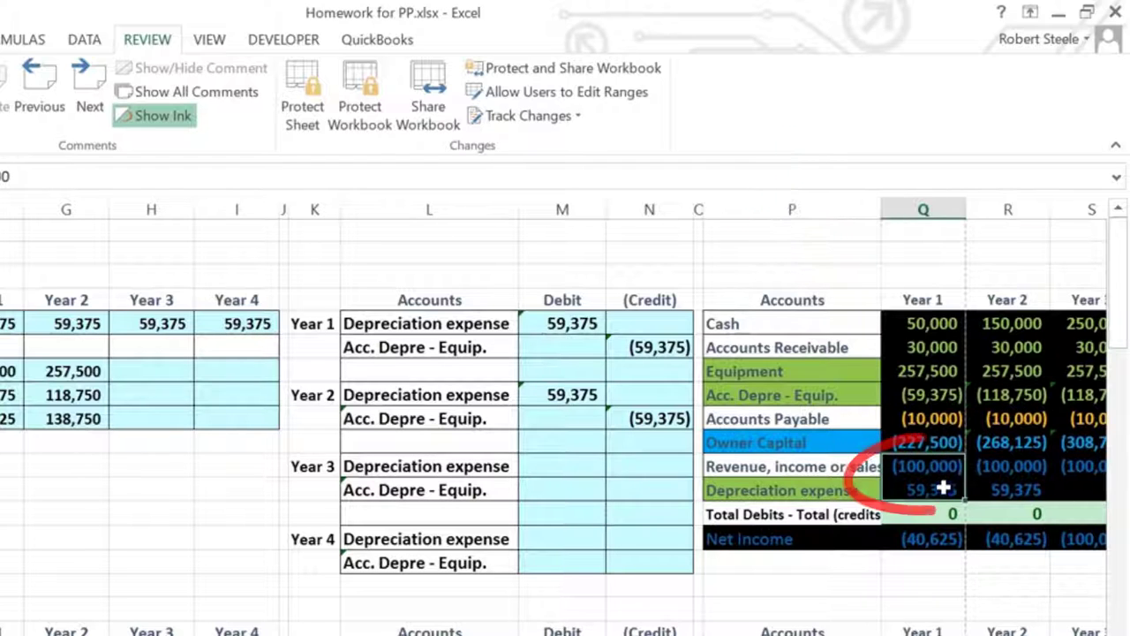
click(1002, 449)
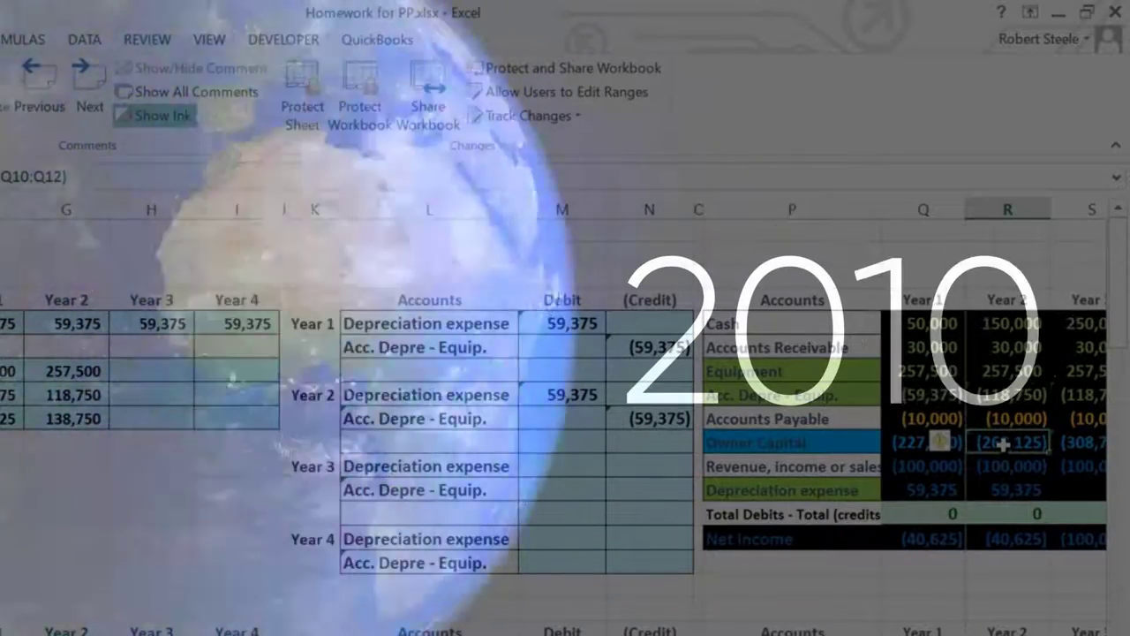
click(1002, 488)
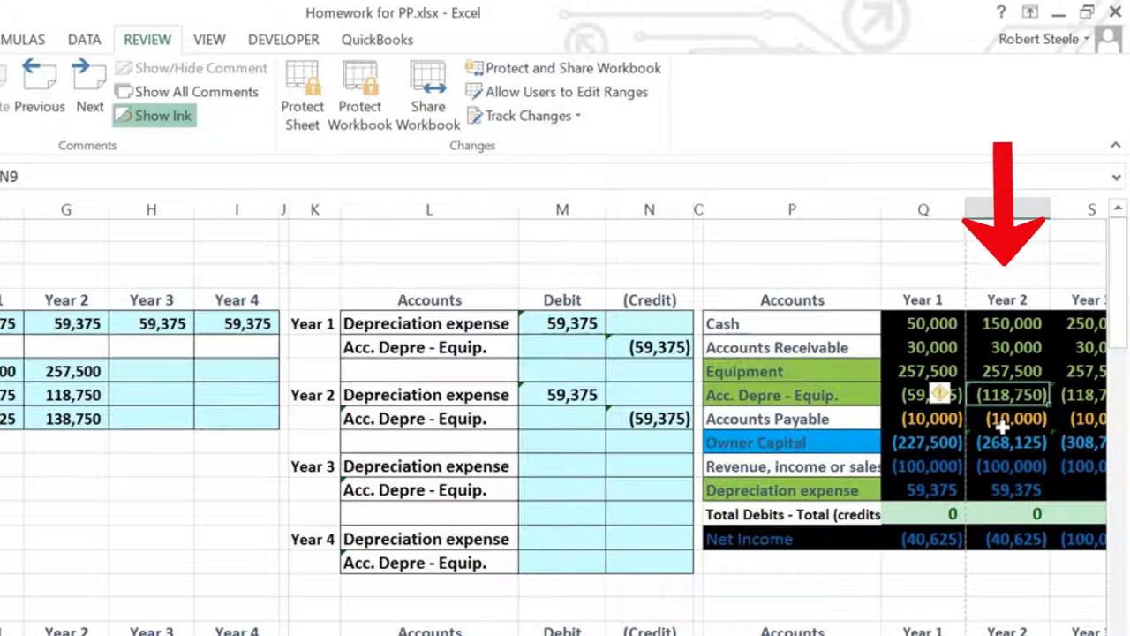
click(573, 467)
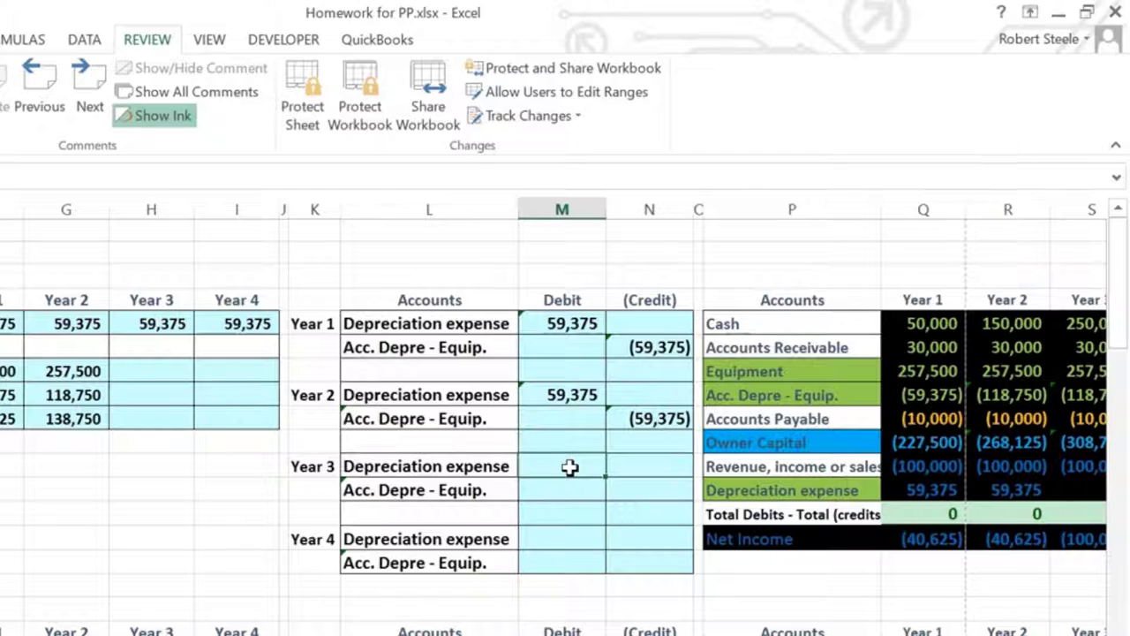
key(Left)
key(Left)
key(Left)
key(Left)
key(Left)
key(Left)
key(Left)
key(Left)
key(Left)
key(Left)
key(Left)
key(Left)
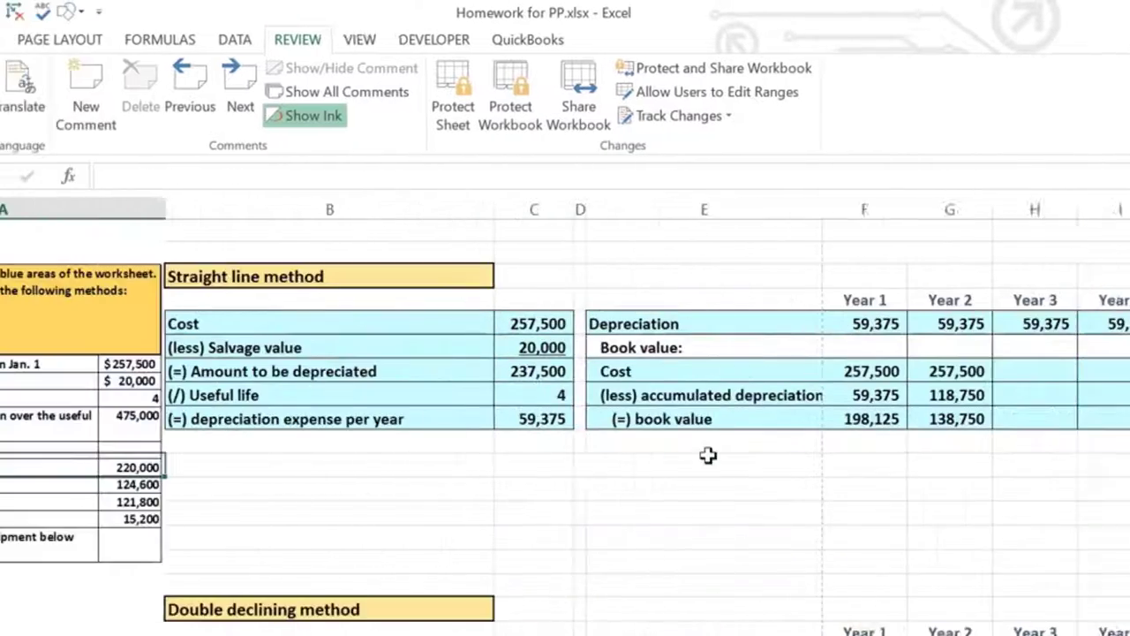
Set the Year 3 cost to the Year 2 cost, 257,500
key(Right)
key(Right)
key(Right)
key(Right)
key(Right)
key(Right)
key(Right)
key(Right)
key(Right)
key(Right)
key(Right)
key(Right)
key(Right)
key(Right)
key(Right)
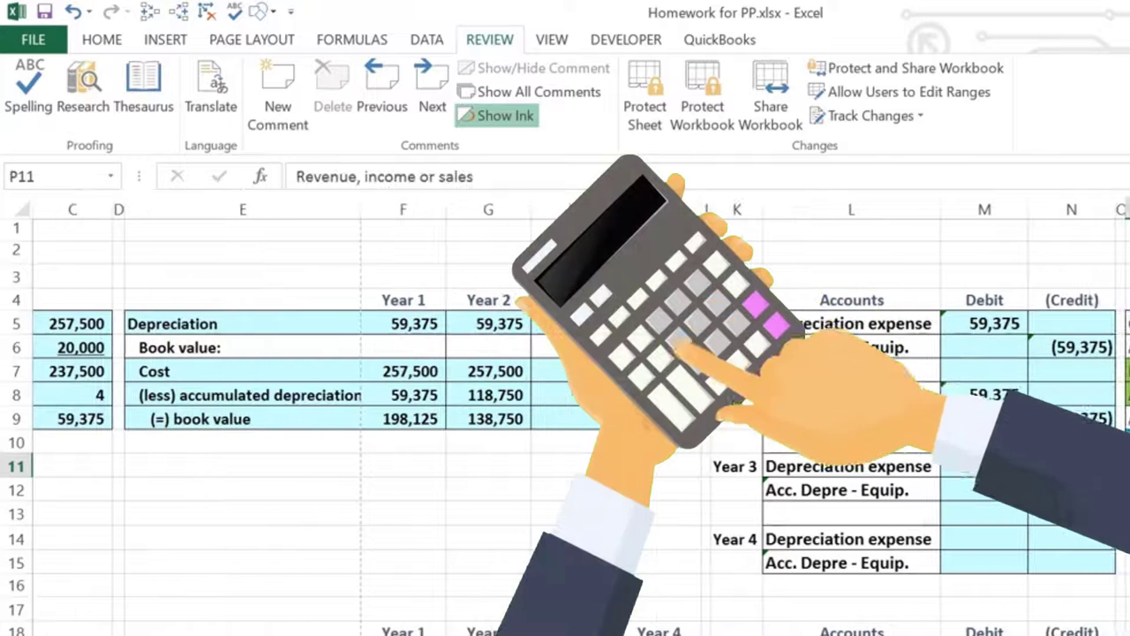
click(569, 370)
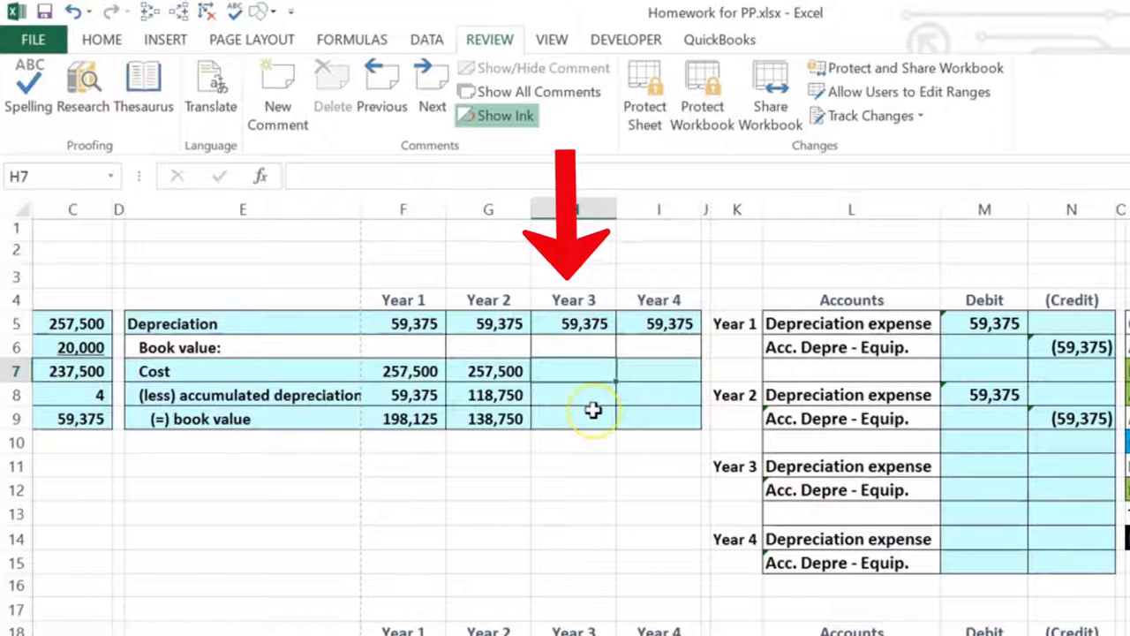
text(=)
key(Left)
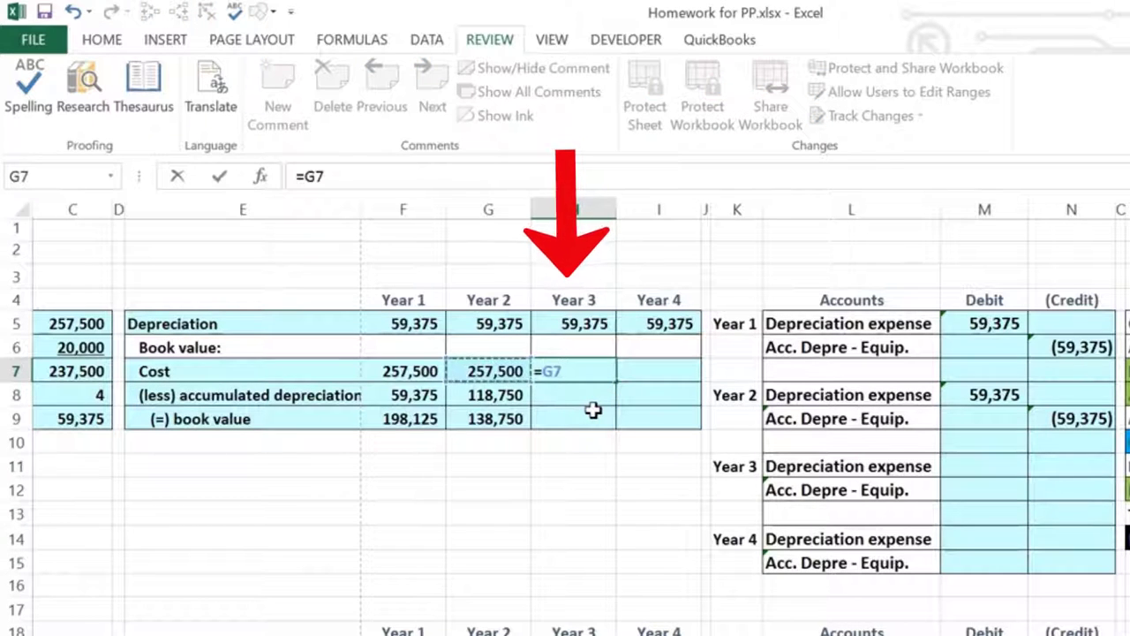
key(Return)
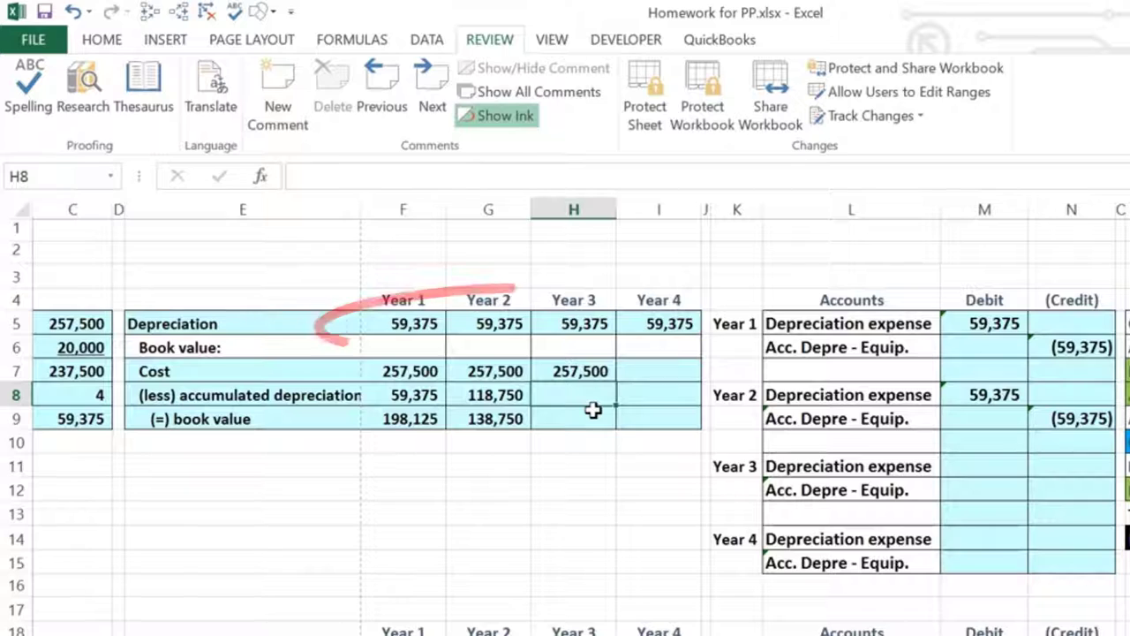
Set Year 3 accumulated depreciation to Year 2's 118,750 plus 59,375, giving 178,125
click(442, 325)
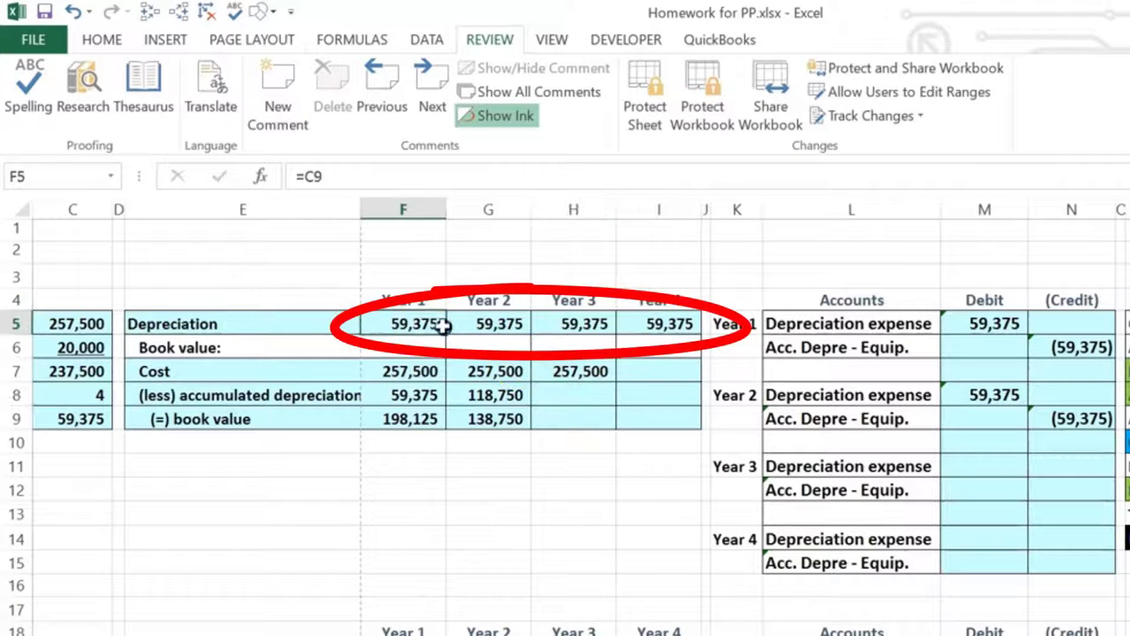
drag(441, 324, 535, 326)
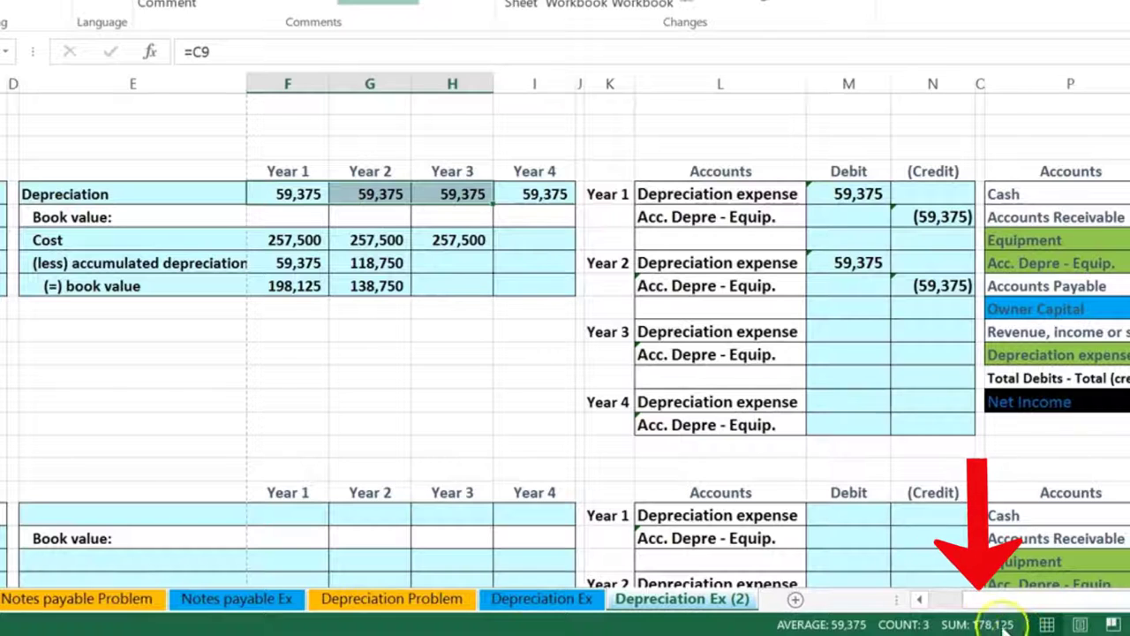
click(477, 264)
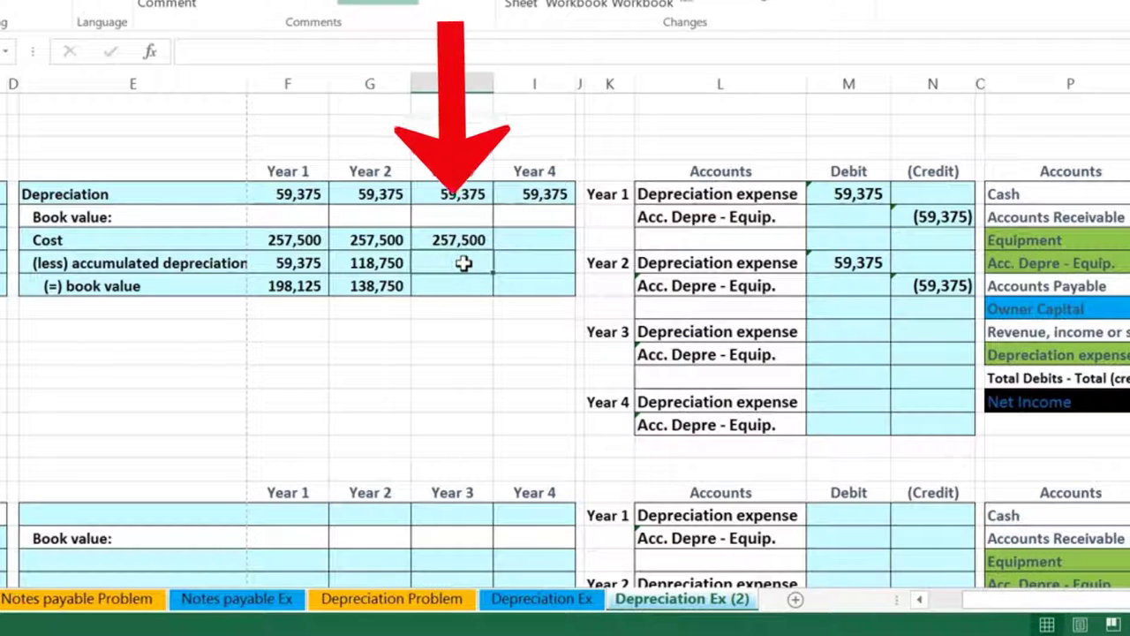
text(=)
click(389, 261)
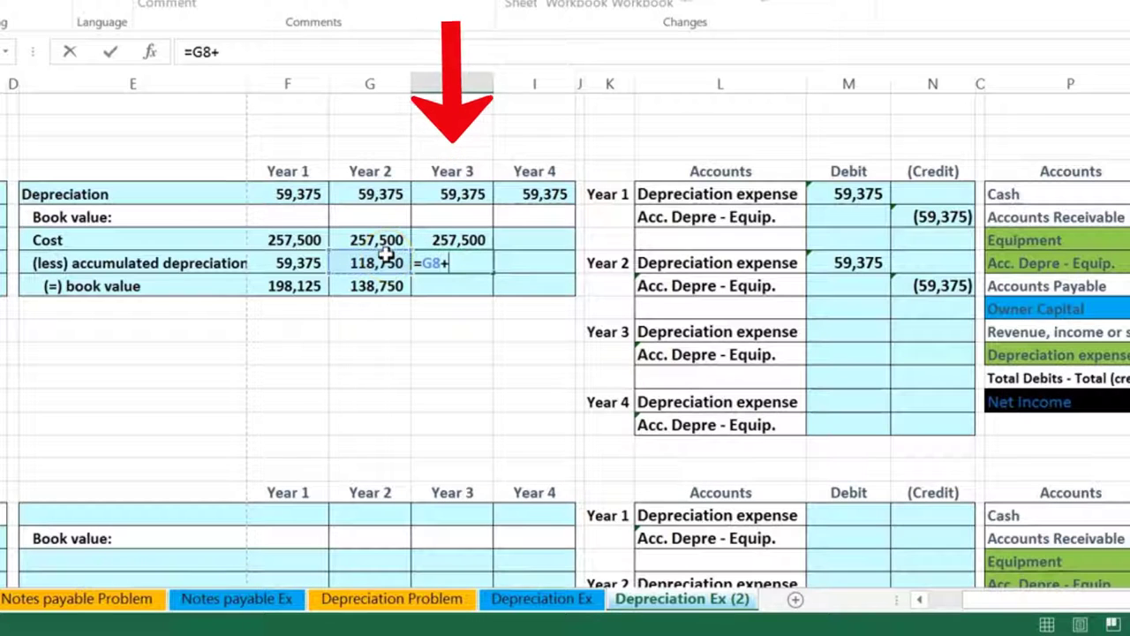
text(+)
click(467, 196)
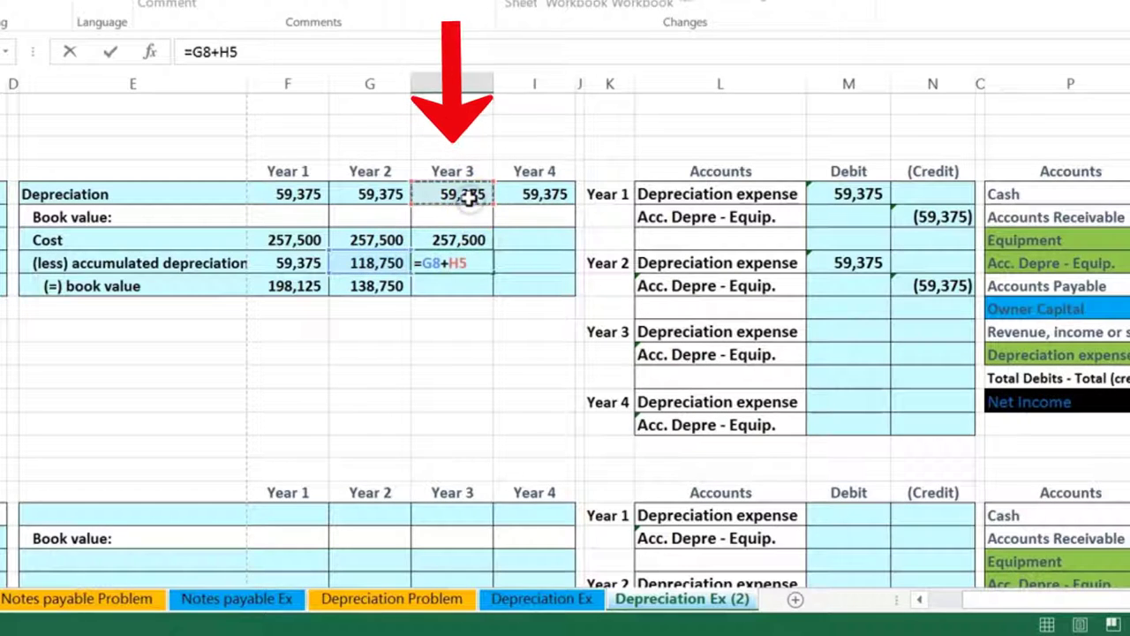
key(Return)
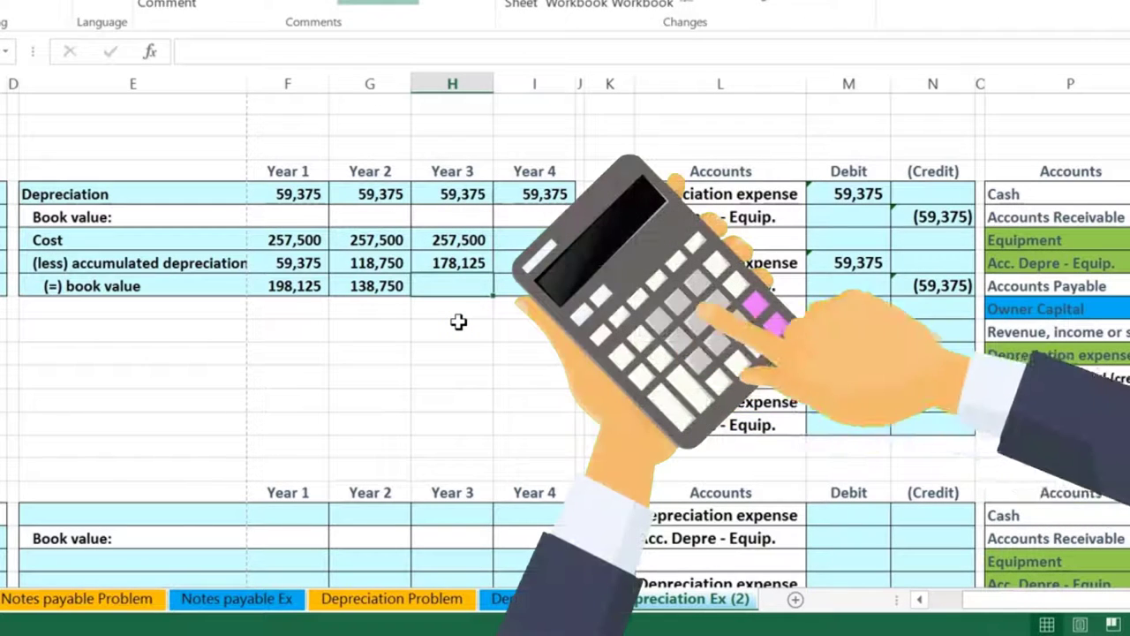
Set the Year 3 book value to =H7-H8, giving 79,375
text(=)
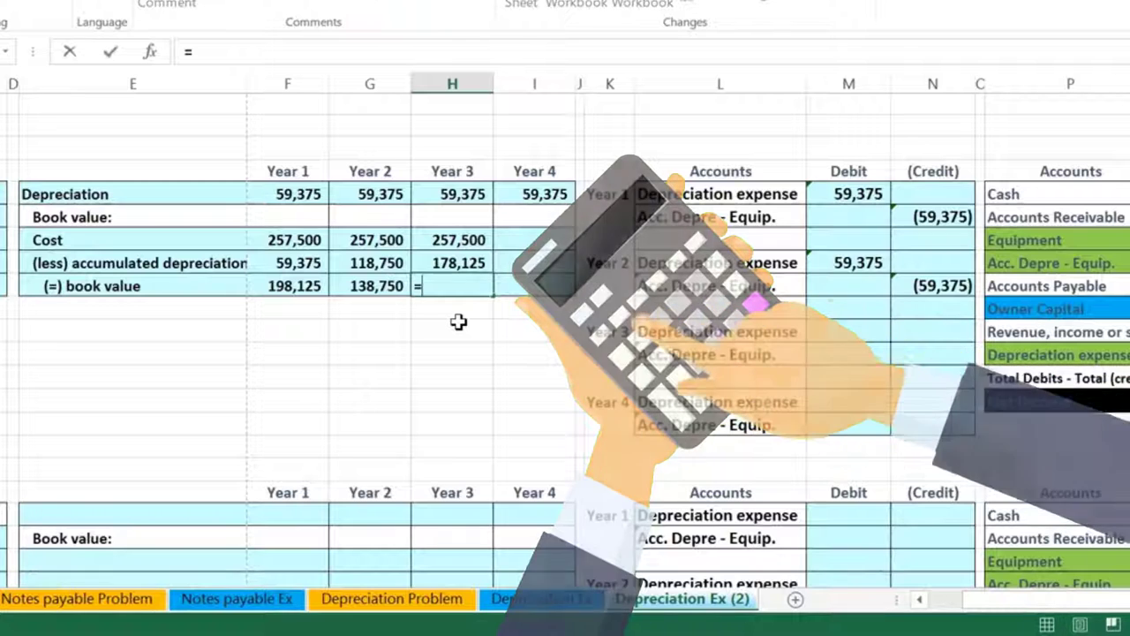
click(458, 239)
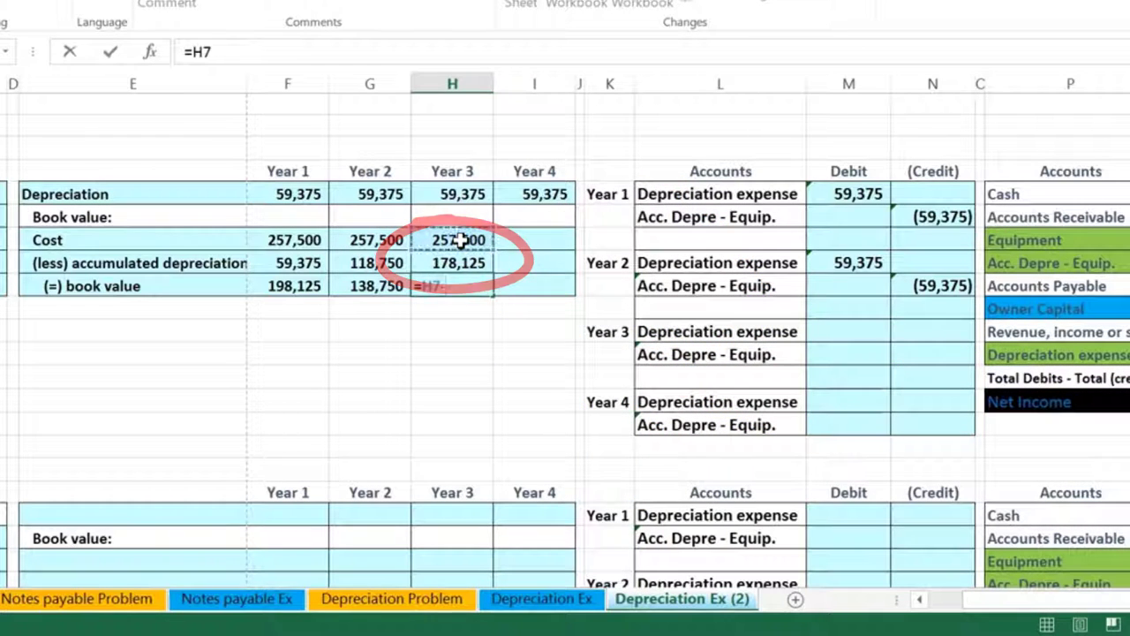
text(-)
click(458, 267)
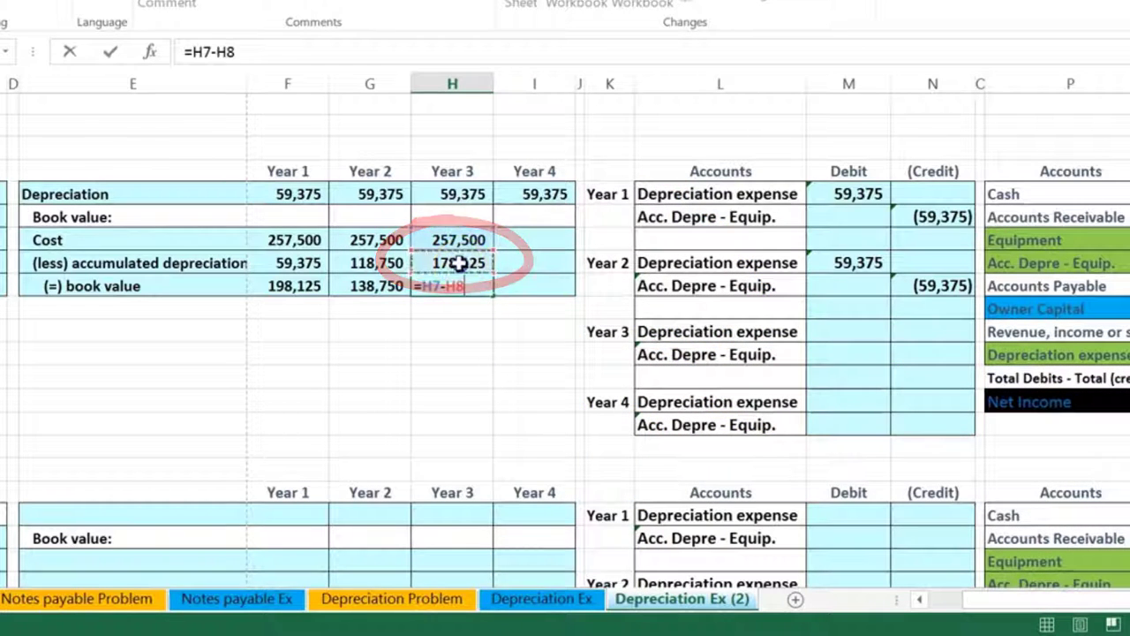
key(Return)
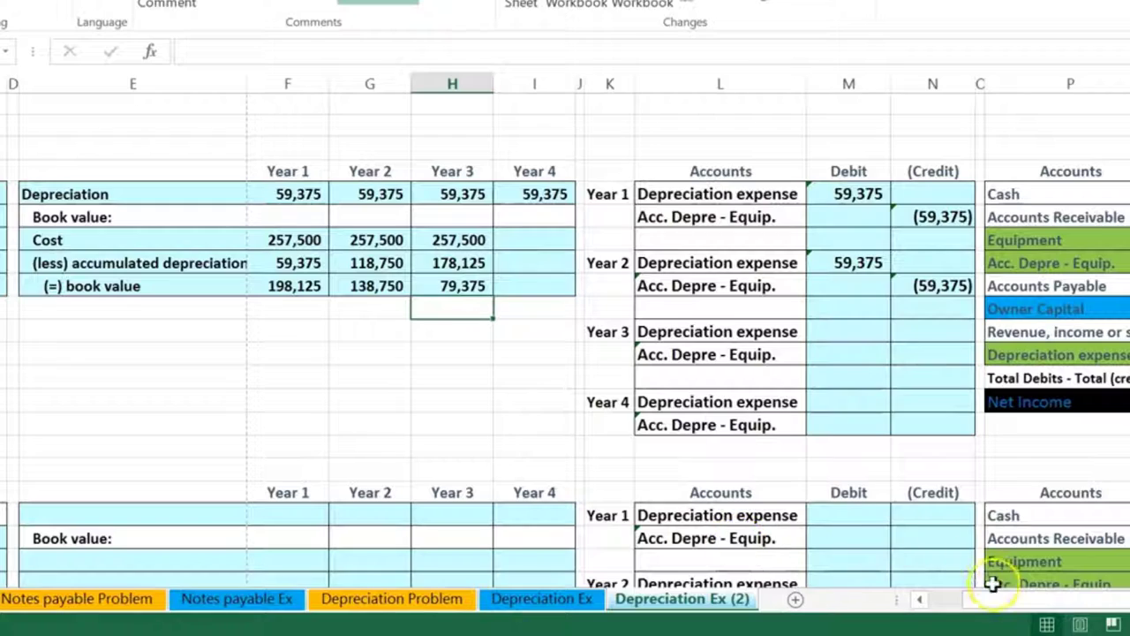
Enter the Year 3 entry: debit =H5 (59,375) and credit =-M11 (59,375)
drag(1001, 600, 1021, 595)
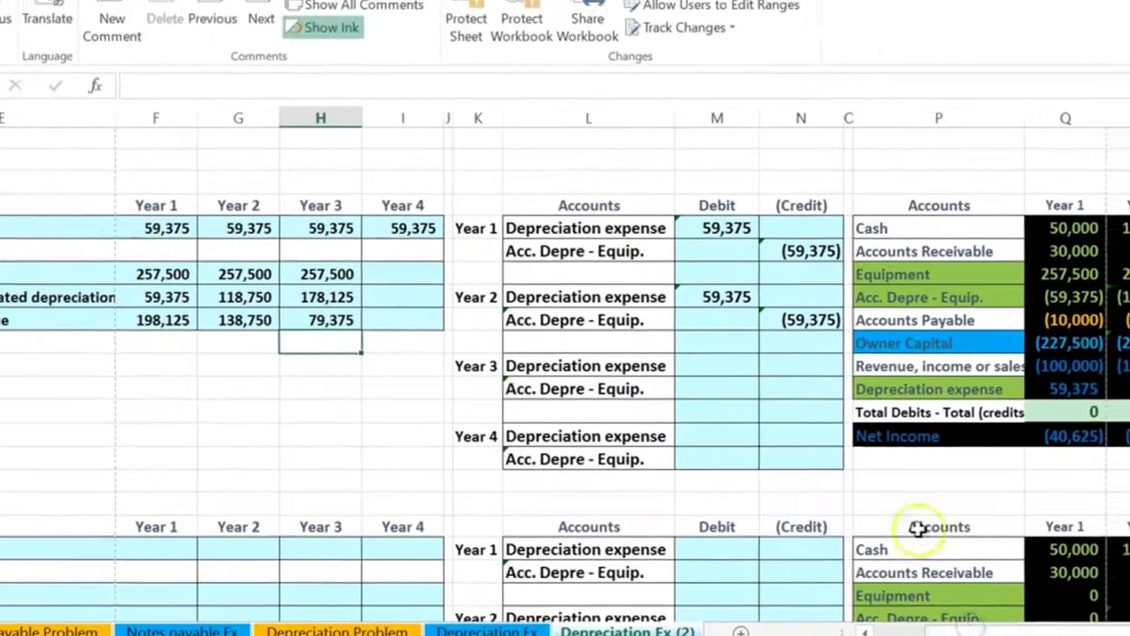
click(710, 364)
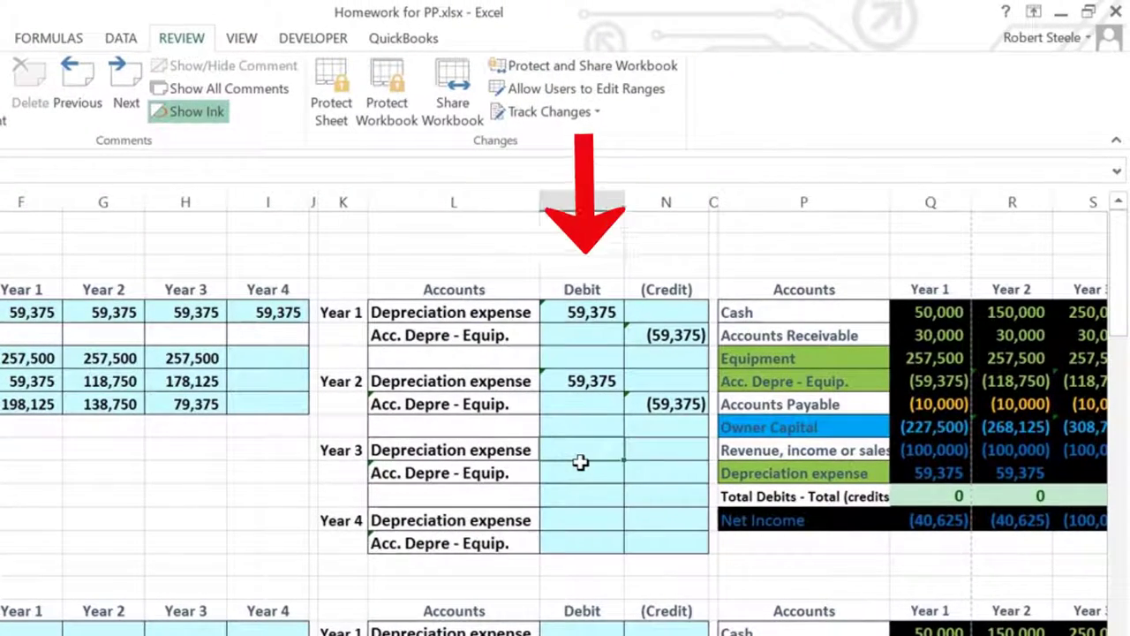
text(=)
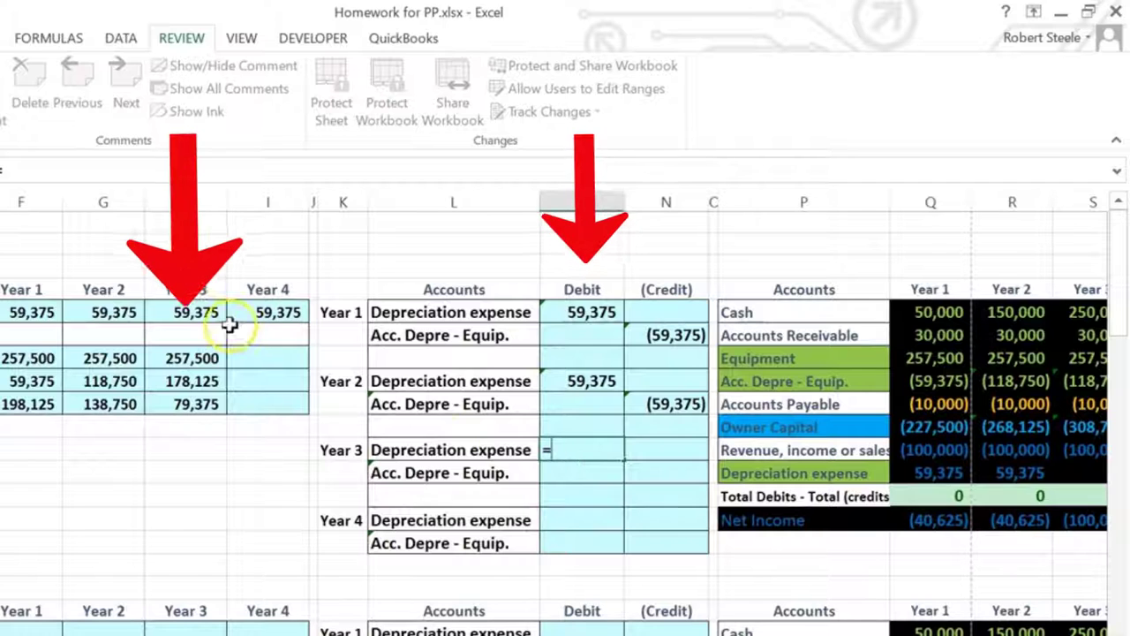
click(199, 312)
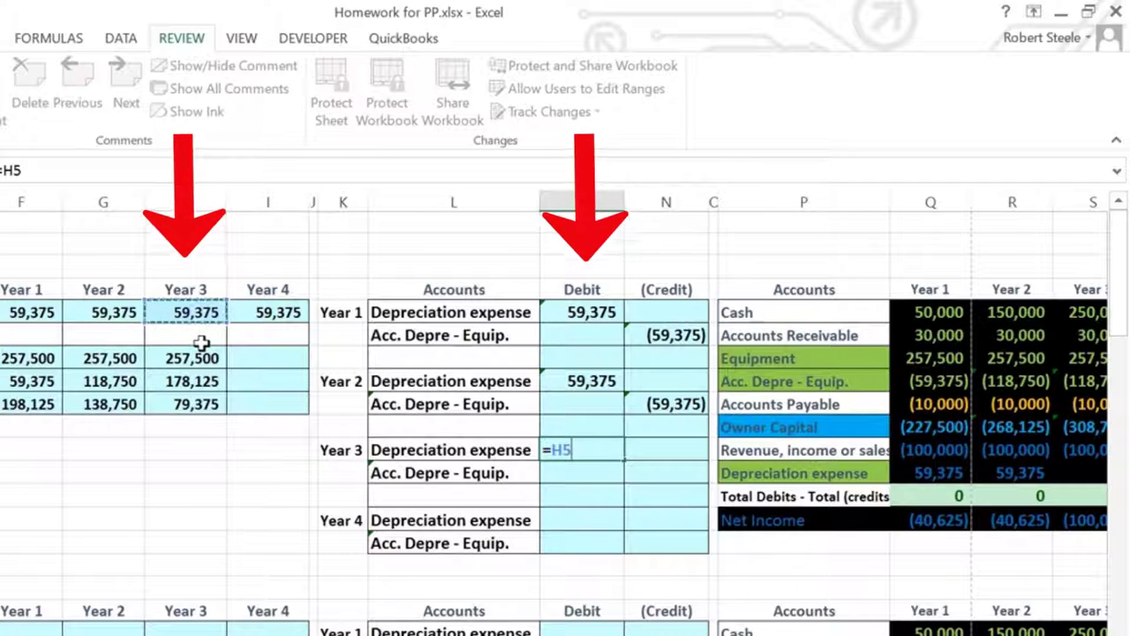
key(Return)
key(Right)
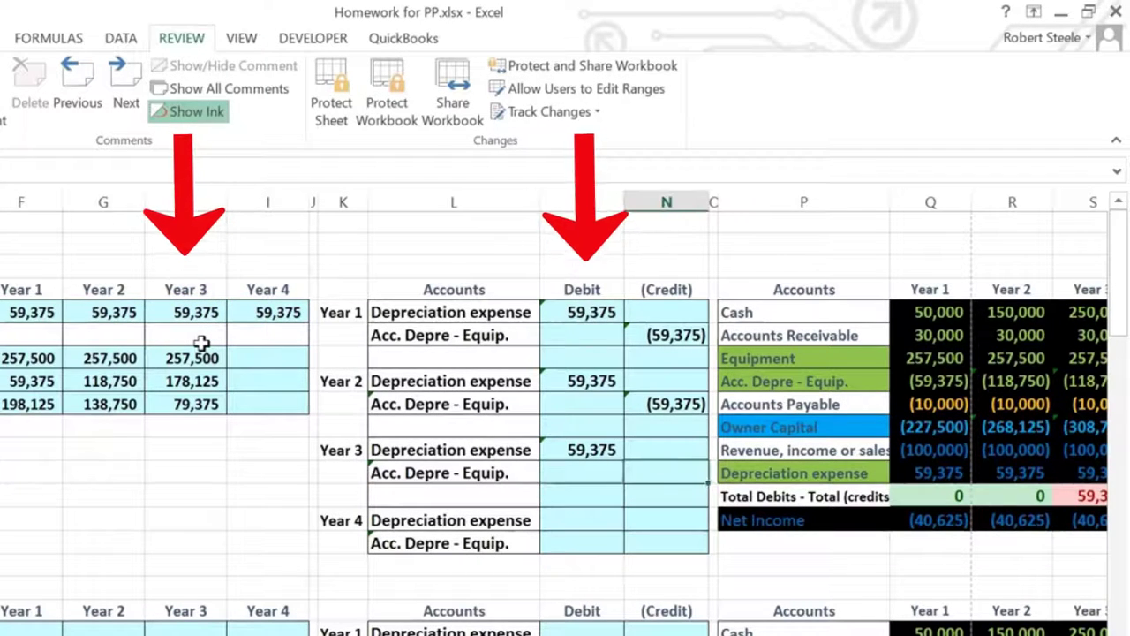
text(-)
key(Left)
key(Up)
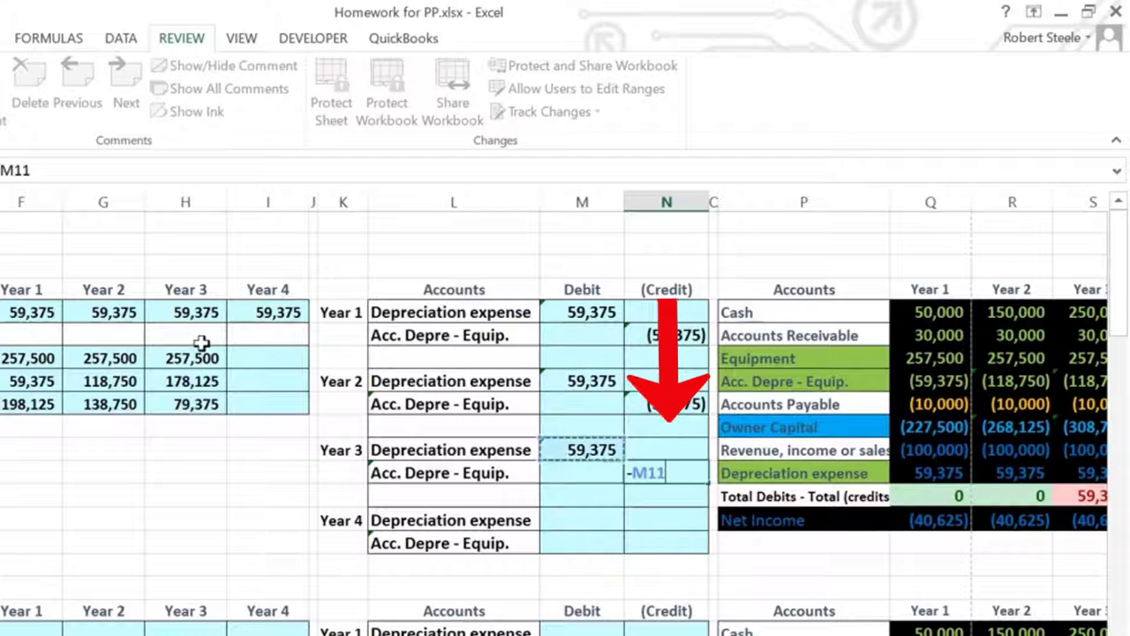
key(Return)
Check the Year 3 trial balance: Owner Capital formula, revenue, expense, net income and book value
key(Right)
key(Right)
key(Right)
key(Right)
key(Right)
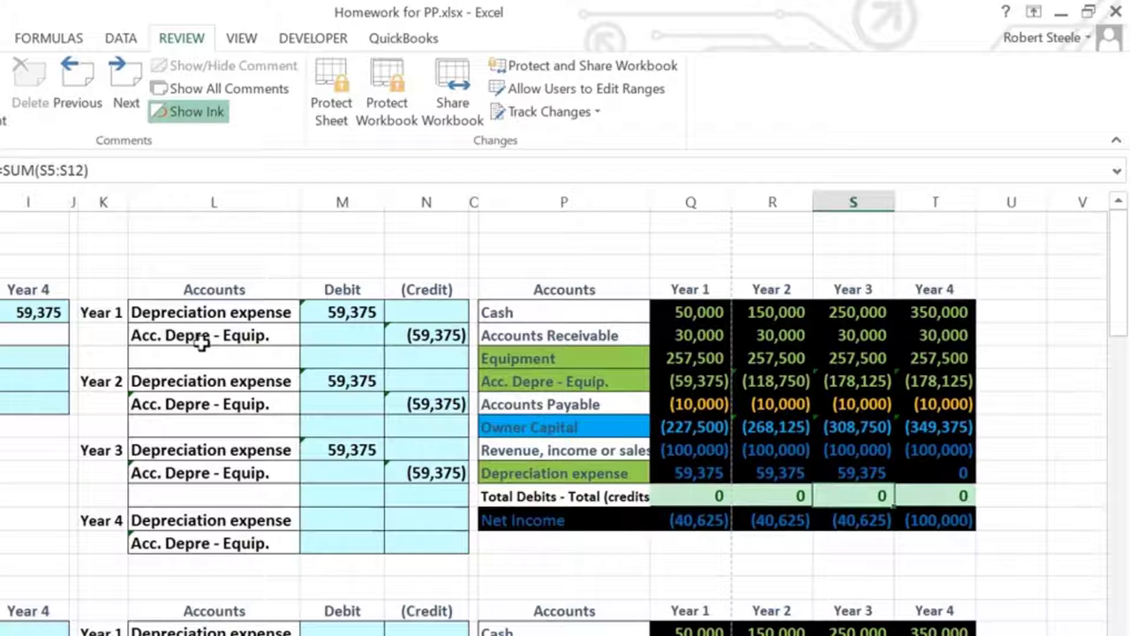
click(869, 284)
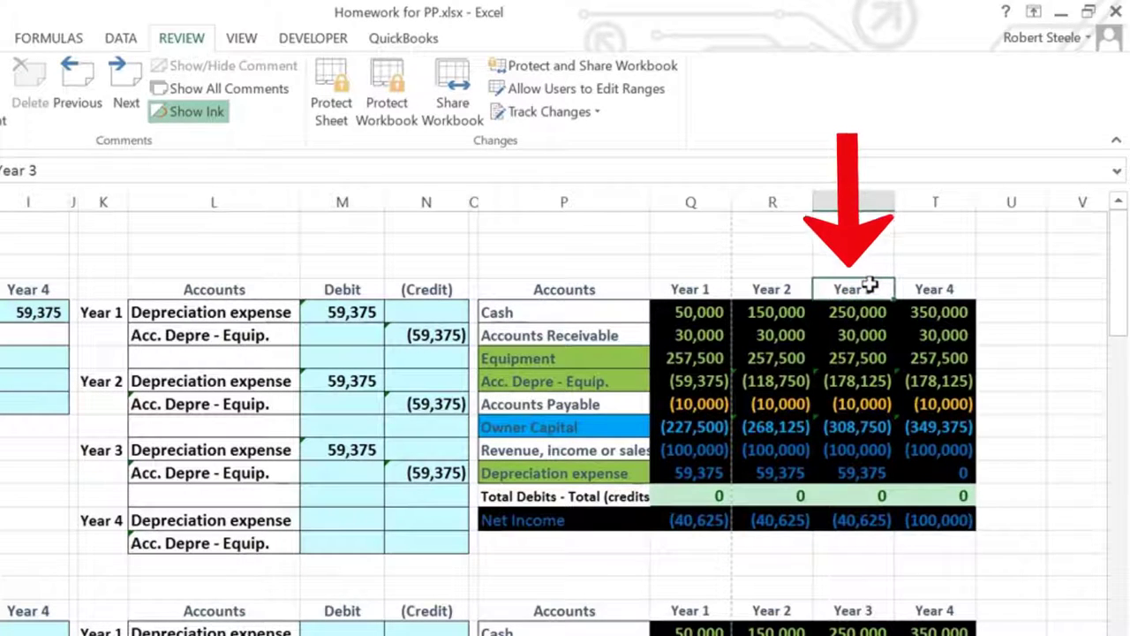
double_click(843, 426)
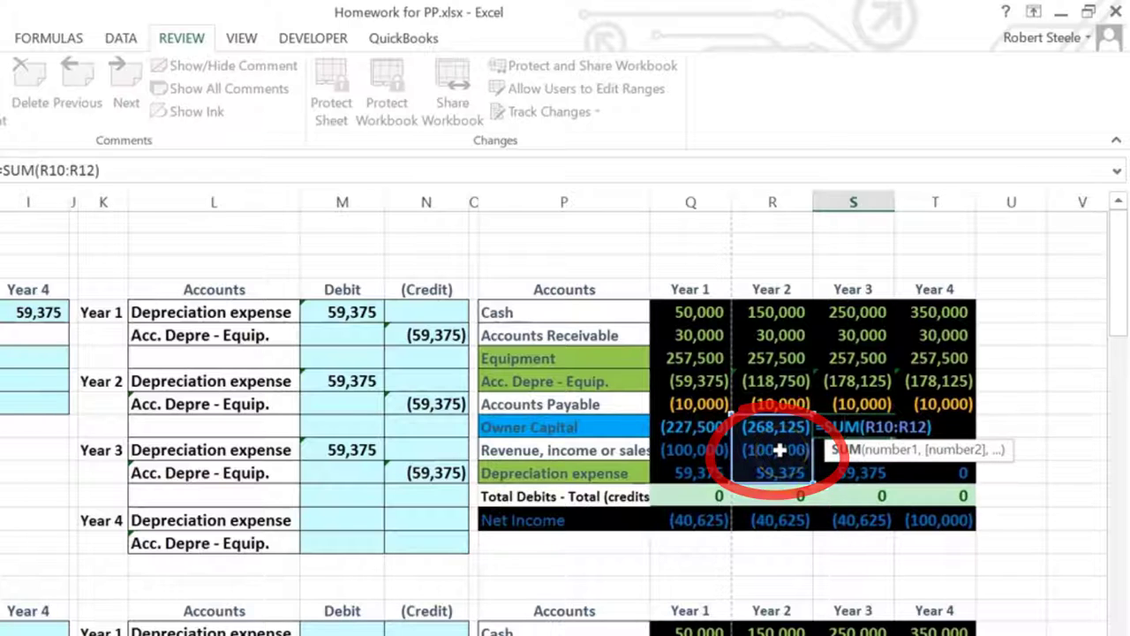
key(Return)
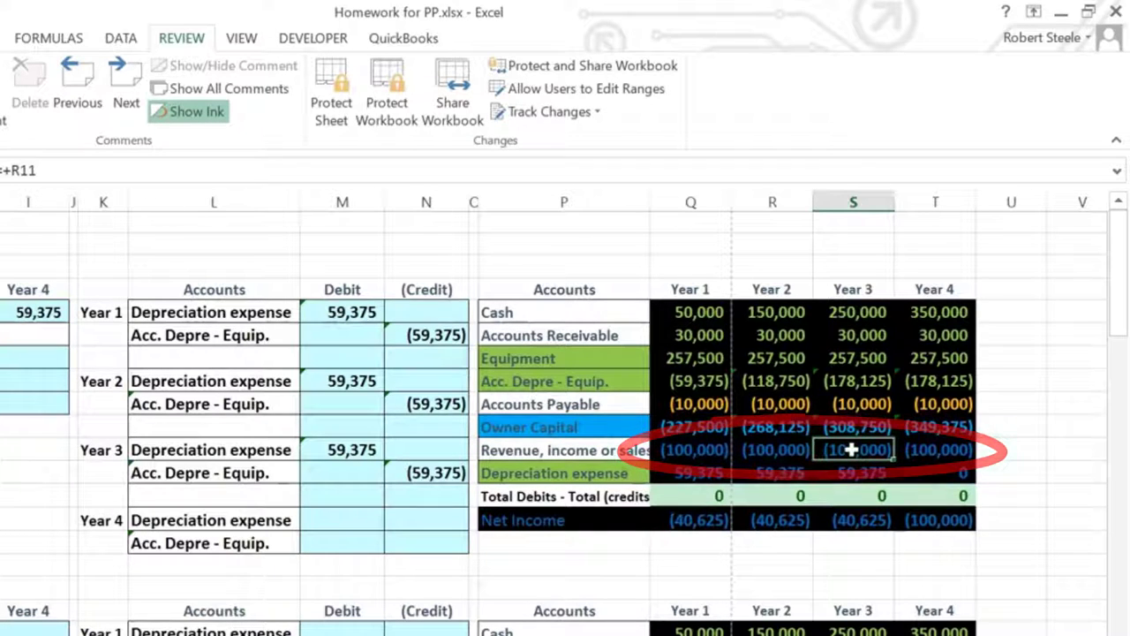
click(854, 459)
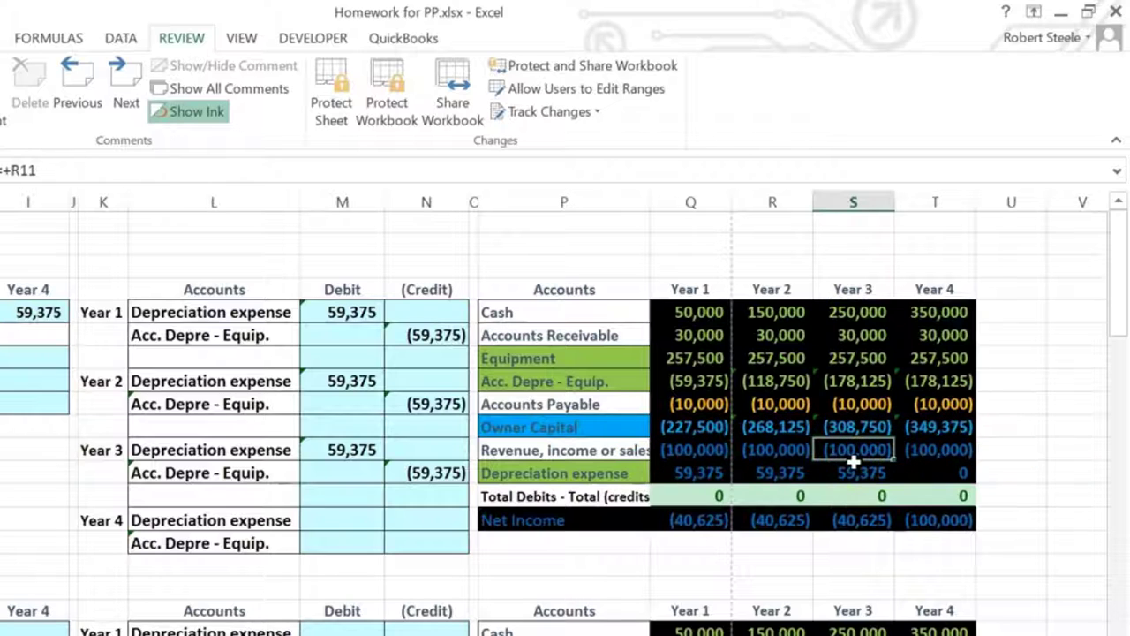
click(856, 474)
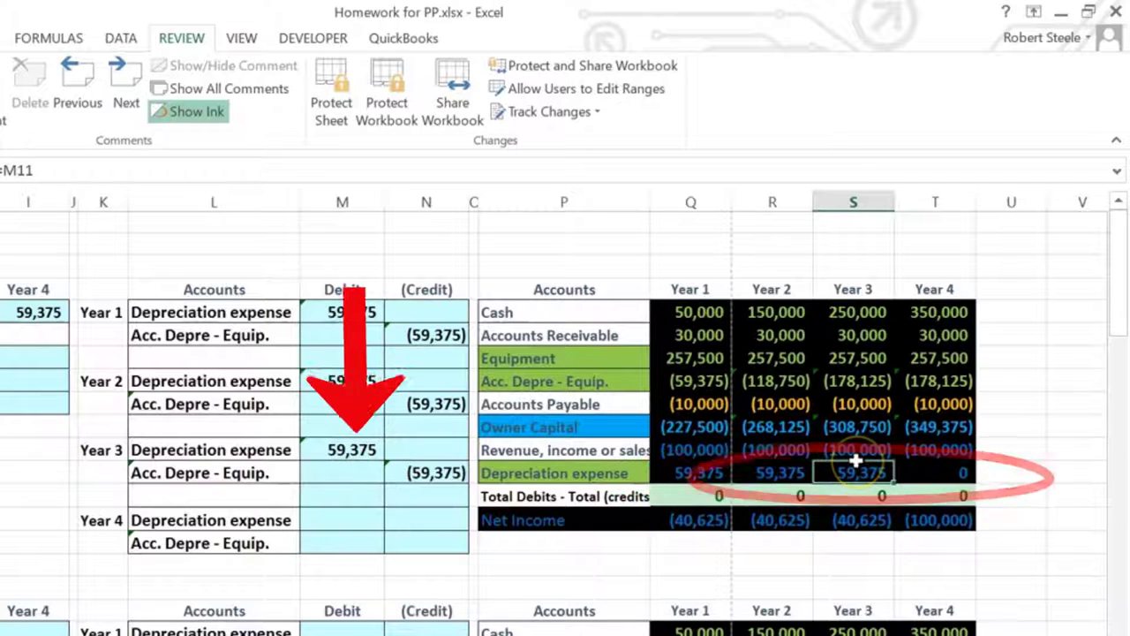
click(855, 519)
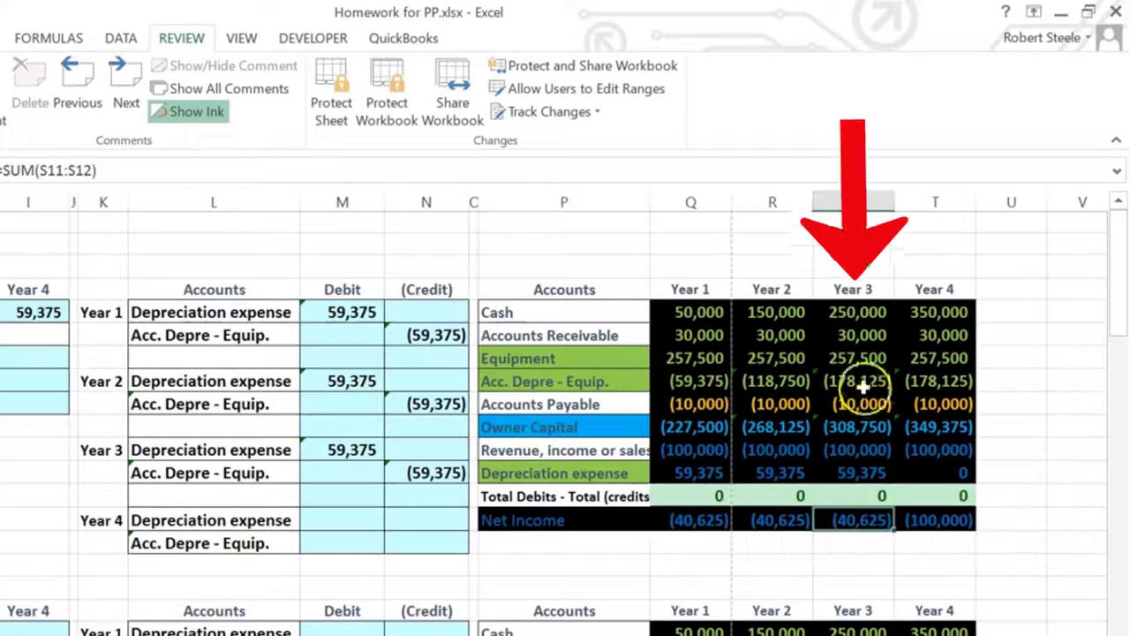
click(856, 357)
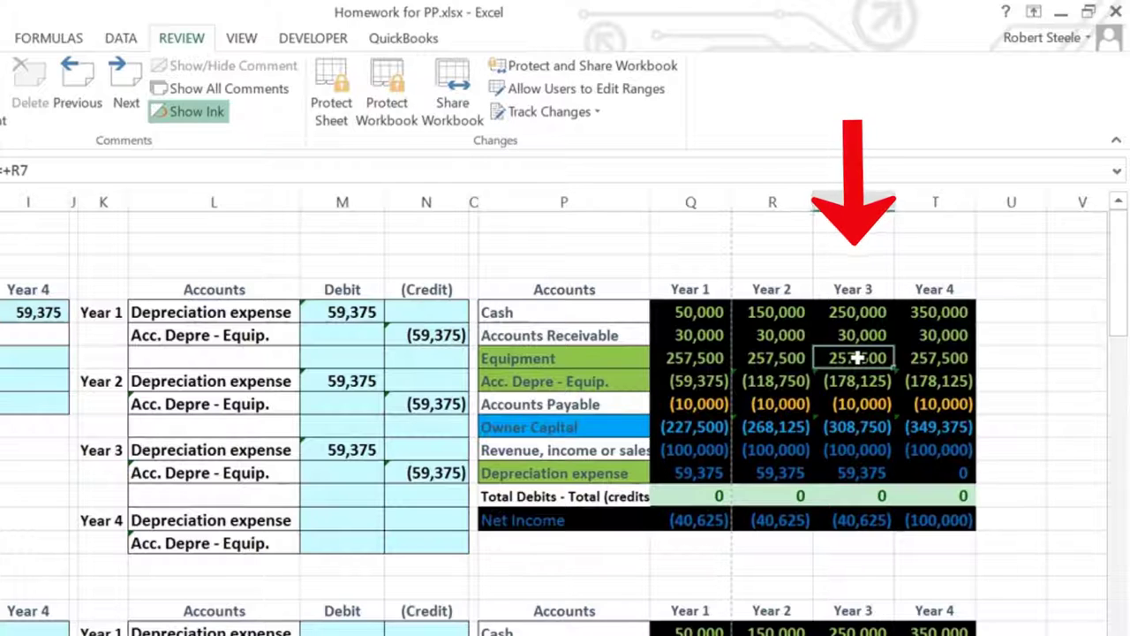
click(860, 381)
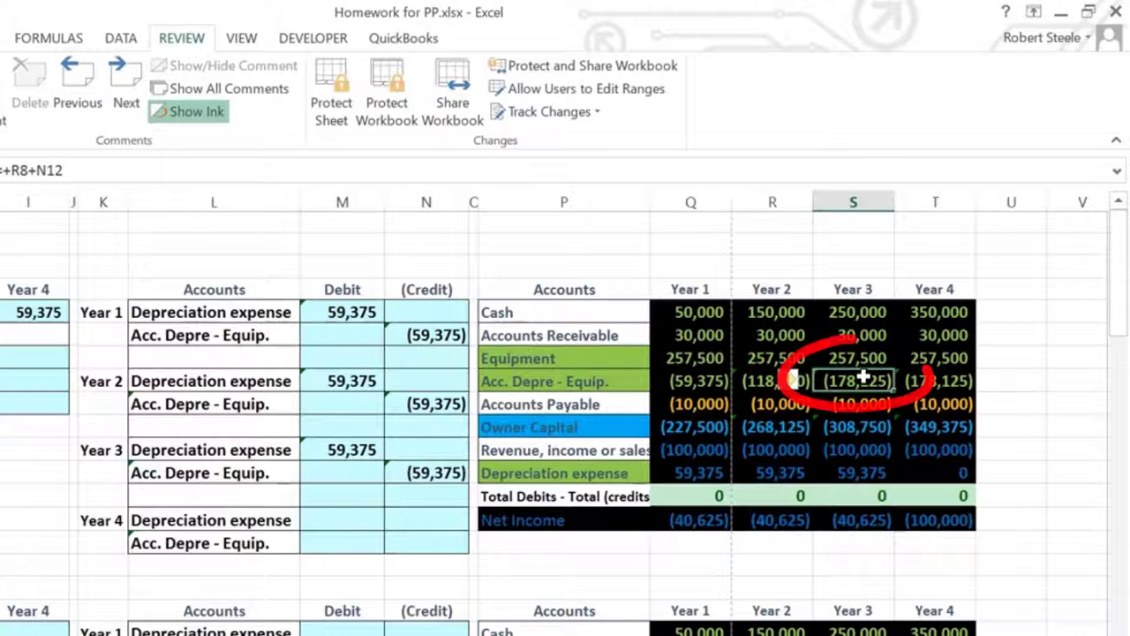
click(868, 363)
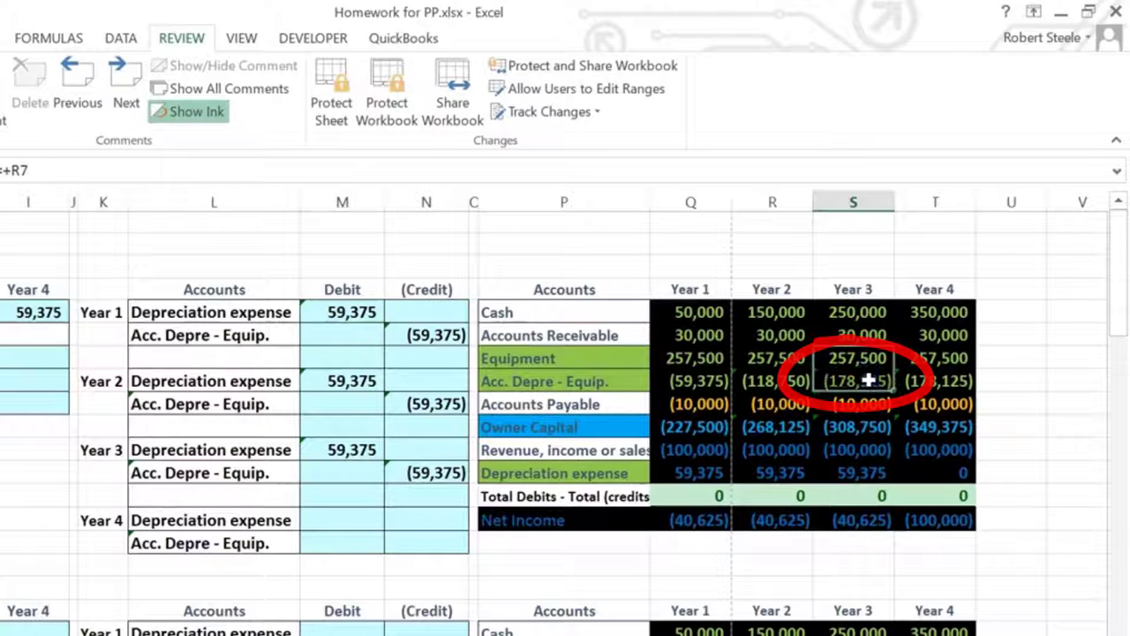
shift+click(867, 380)
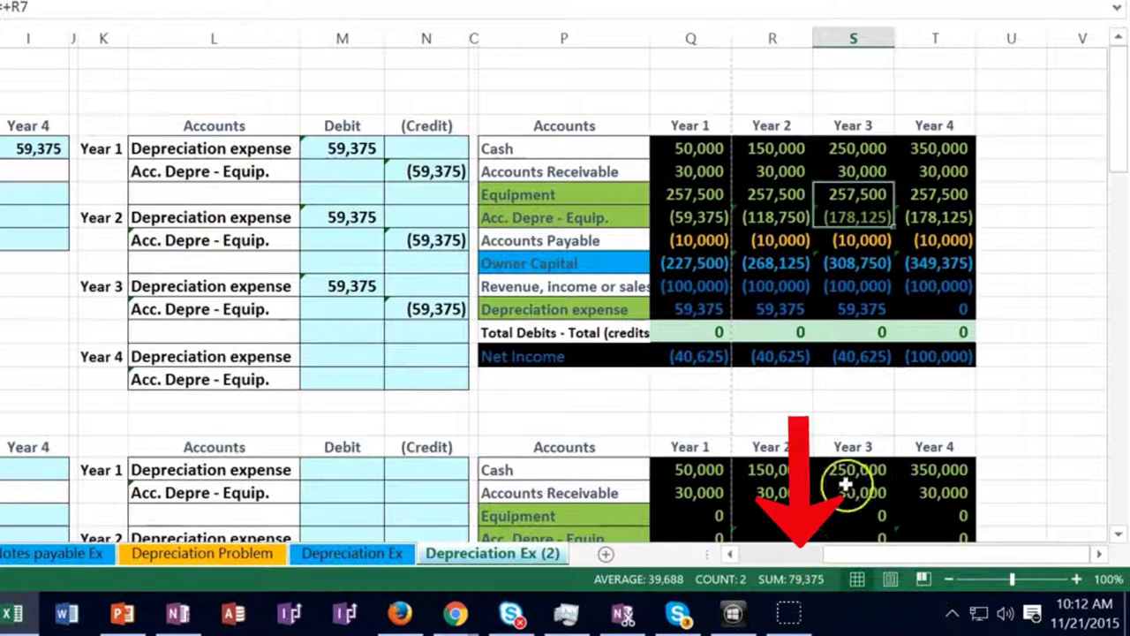
Inspect the Year 3 revenue and the Year 4 Owner Capital formula without changes
click(1012, 177)
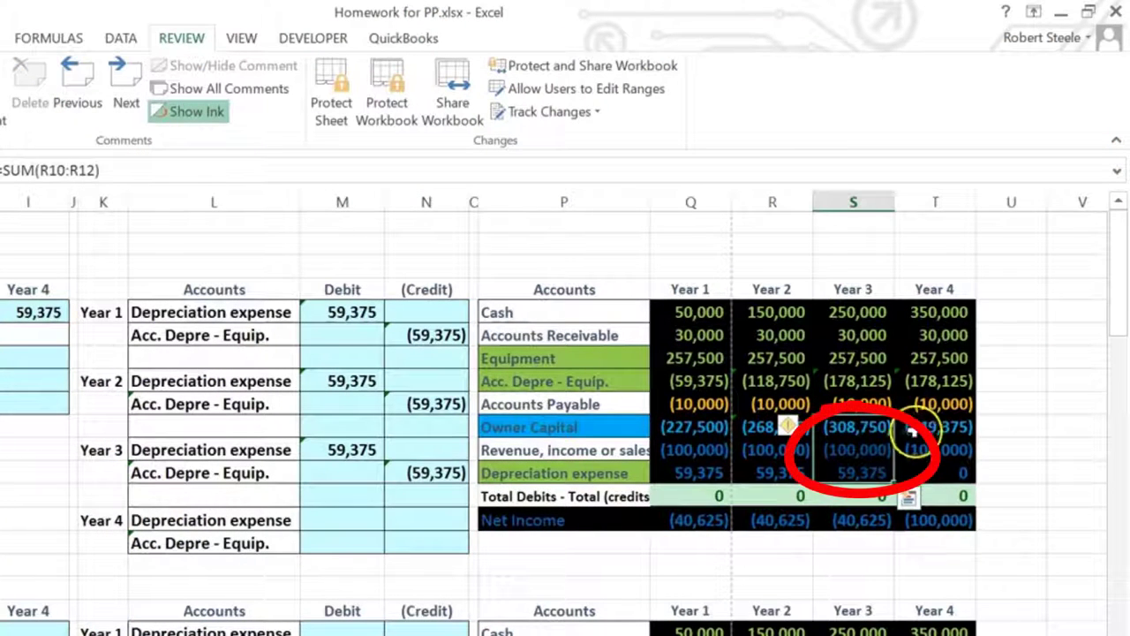
click(868, 455)
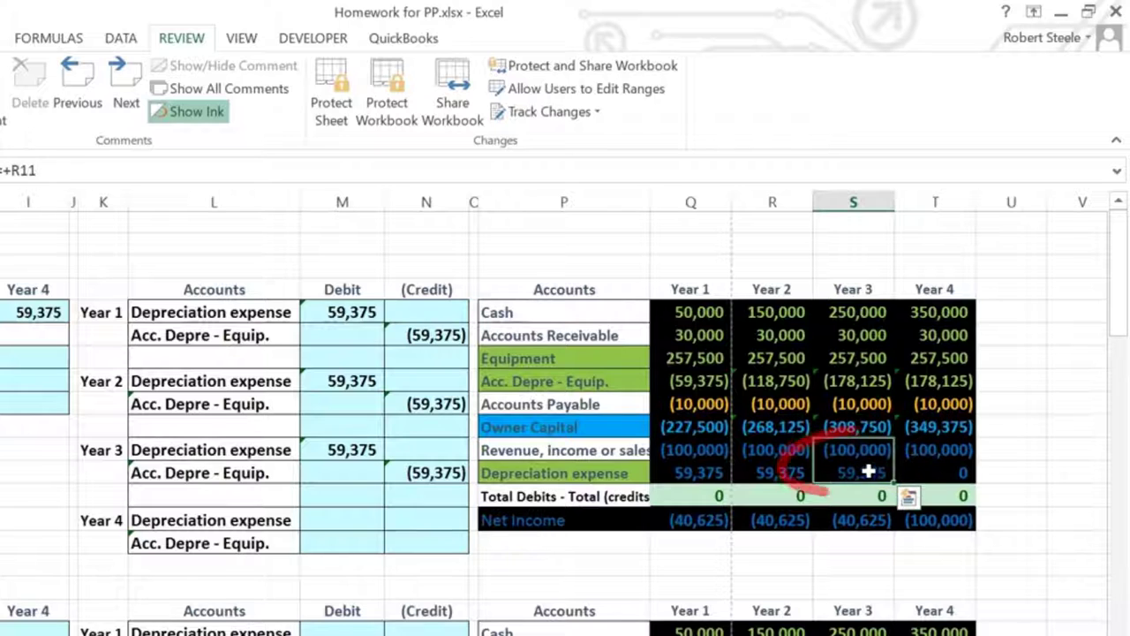
double_click(921, 426)
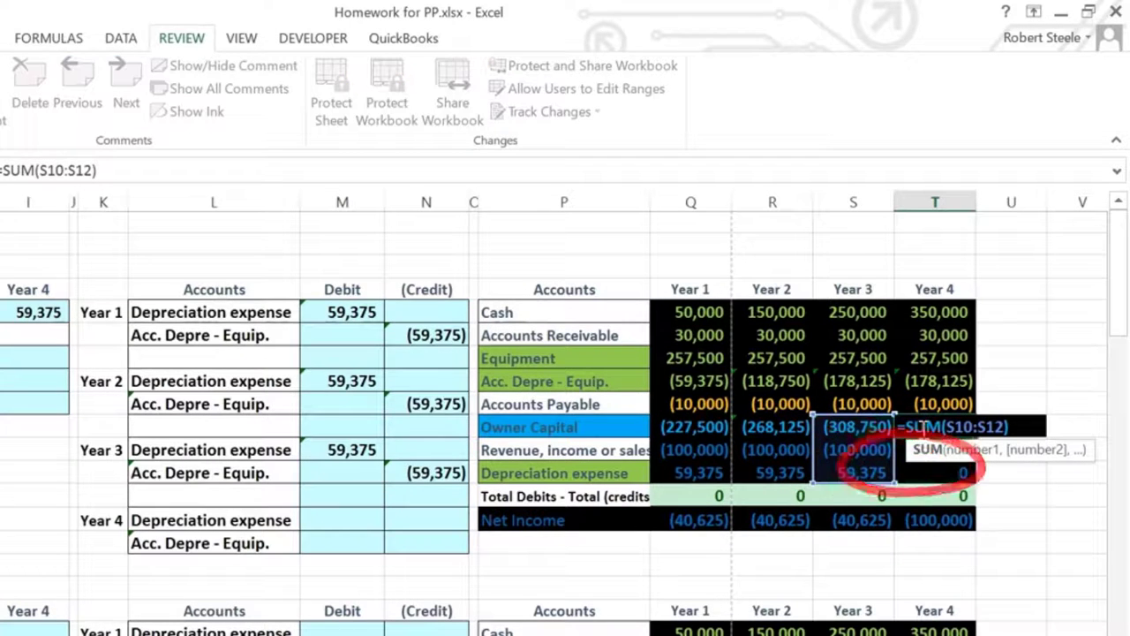
key(Return)
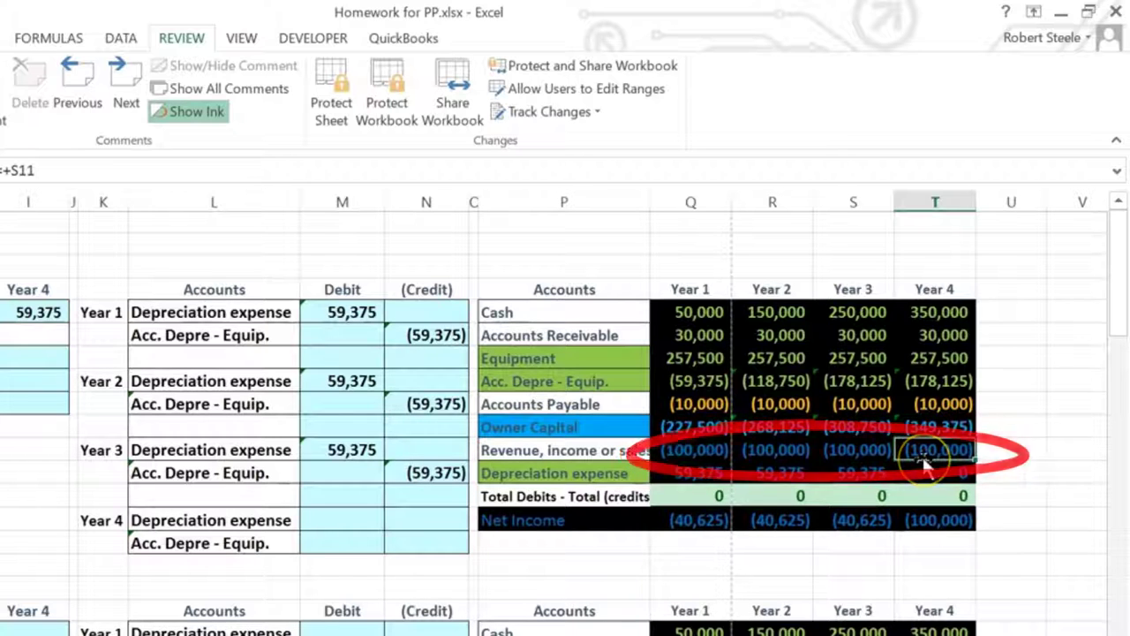
click(388, 503)
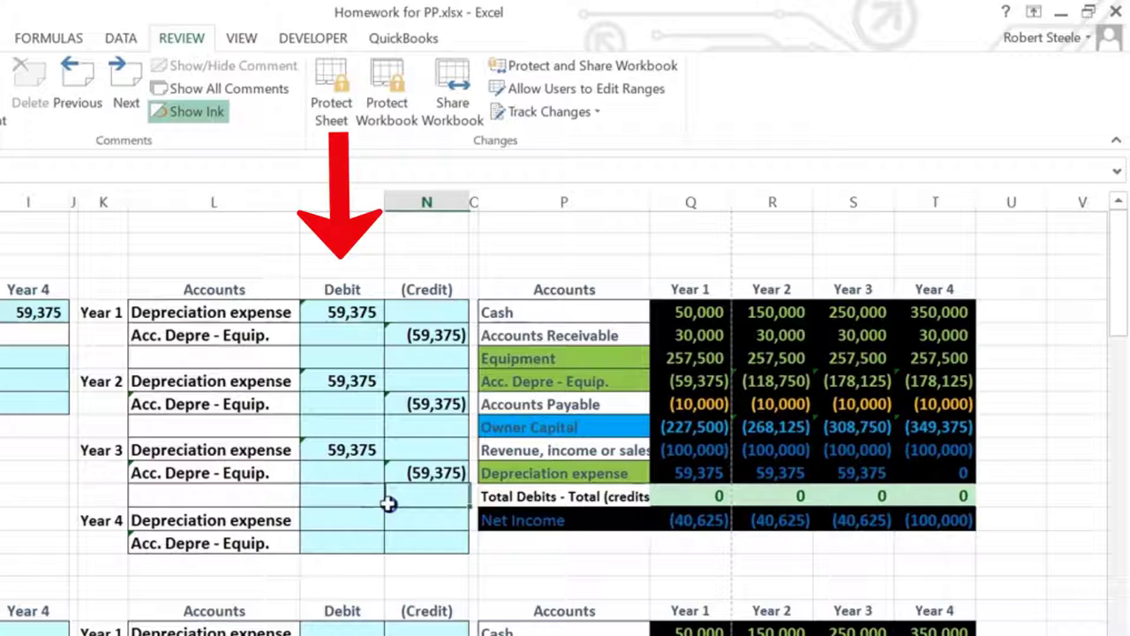
click(346, 516)
scroll(331, 457, left, 3)
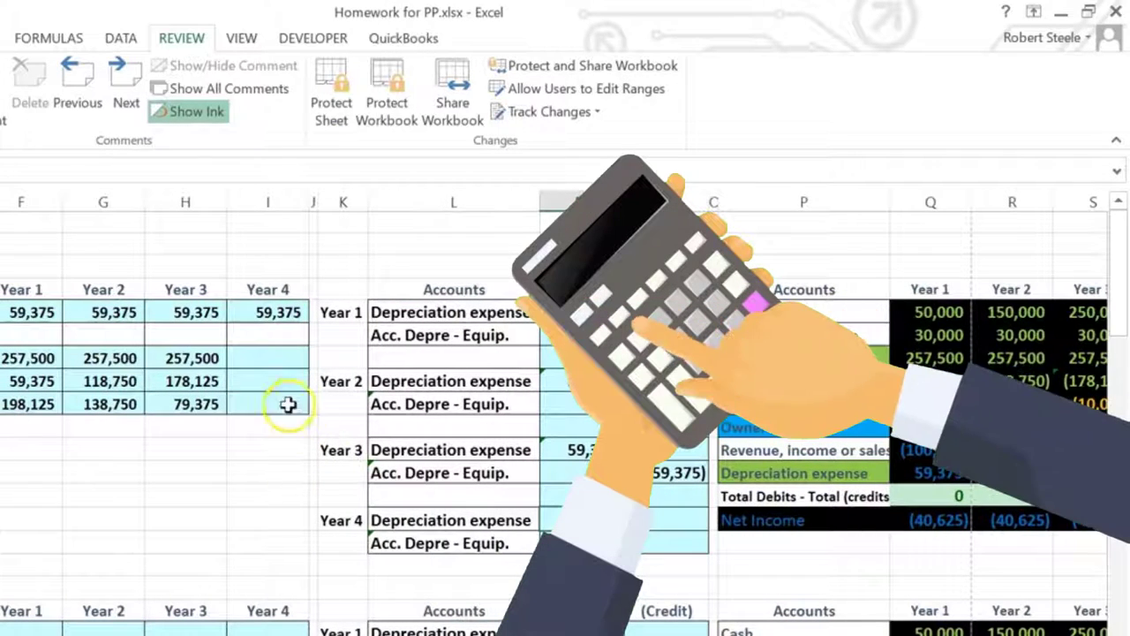
Set the Year 4 cost to =H7, giving 257,500
click(265, 358)
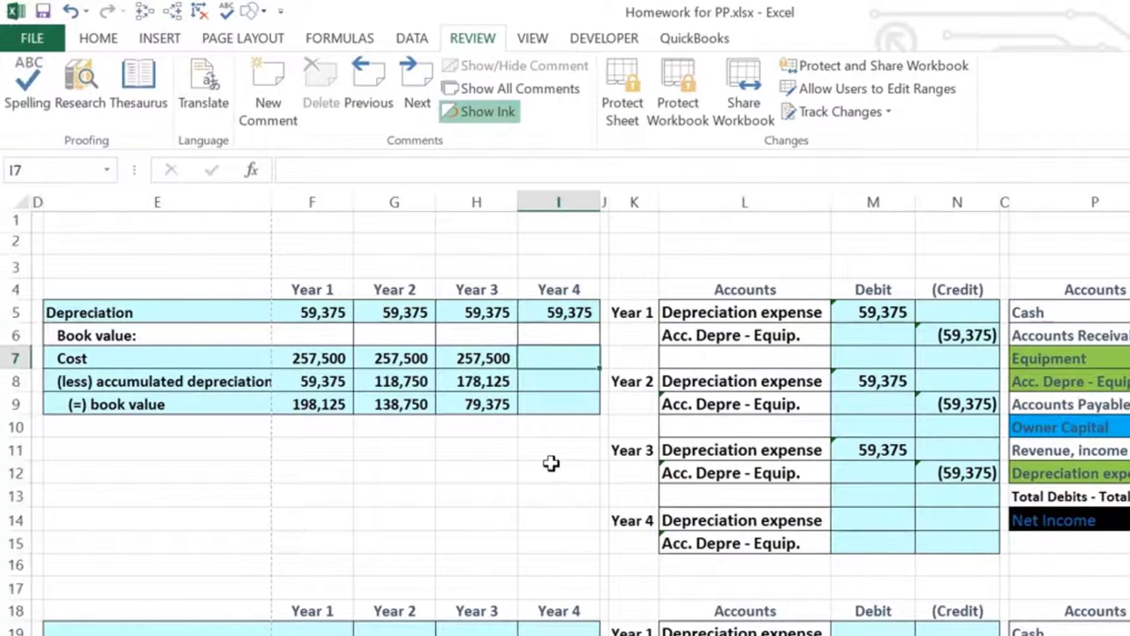
text(=)
key(Left)
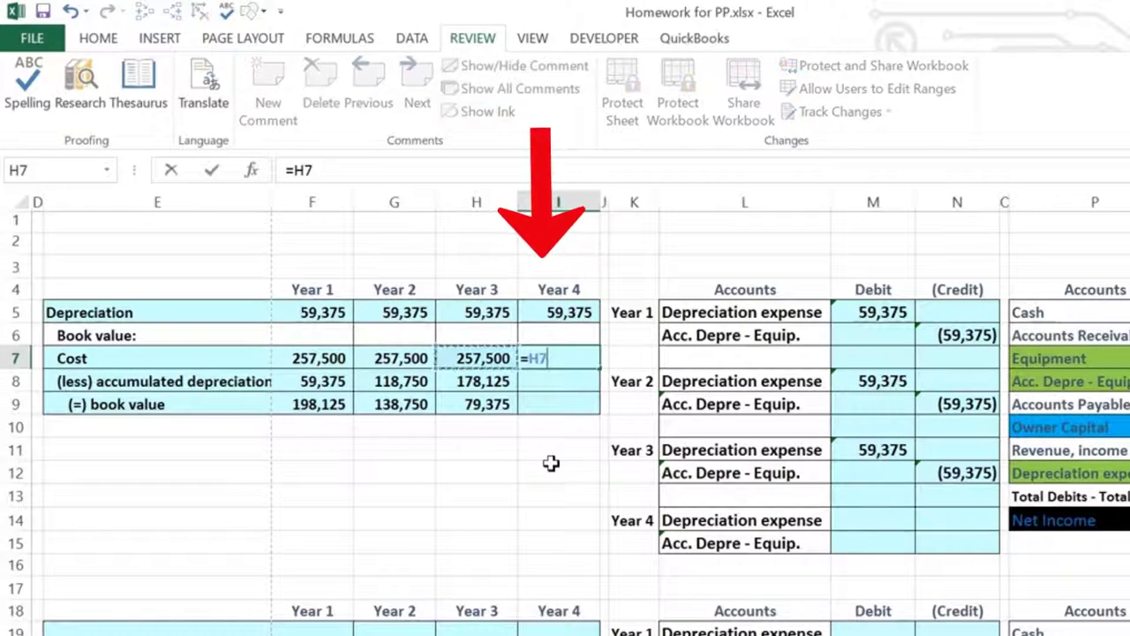
key(Return)
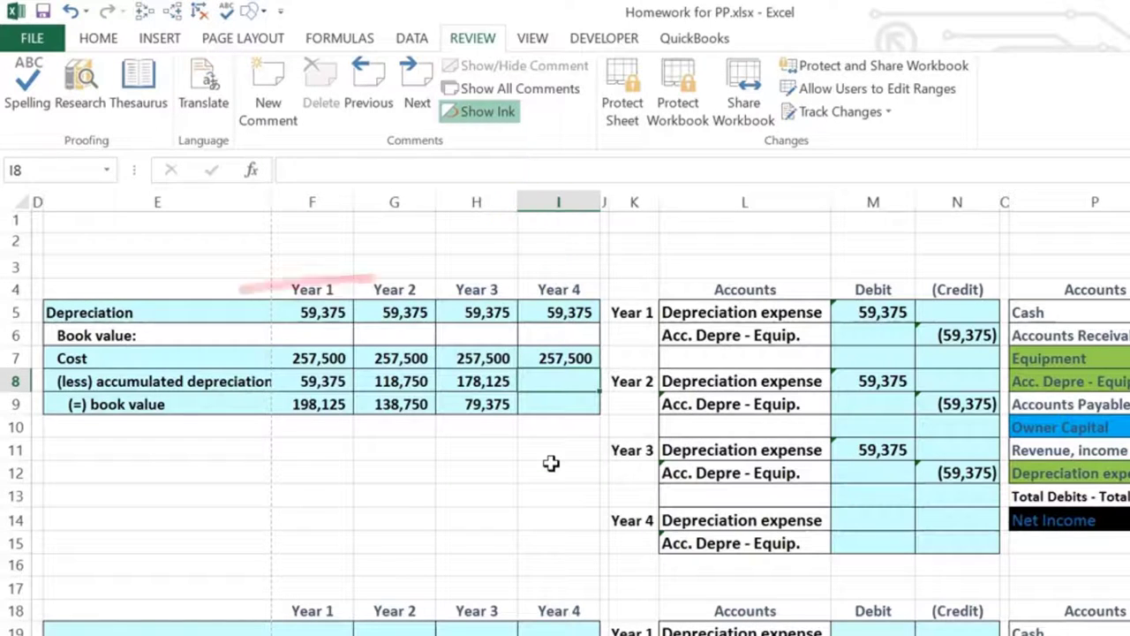
Total the four yearly depreciation amounts and set Year 4 accumulated depreciation to 237,500
click(326, 309)
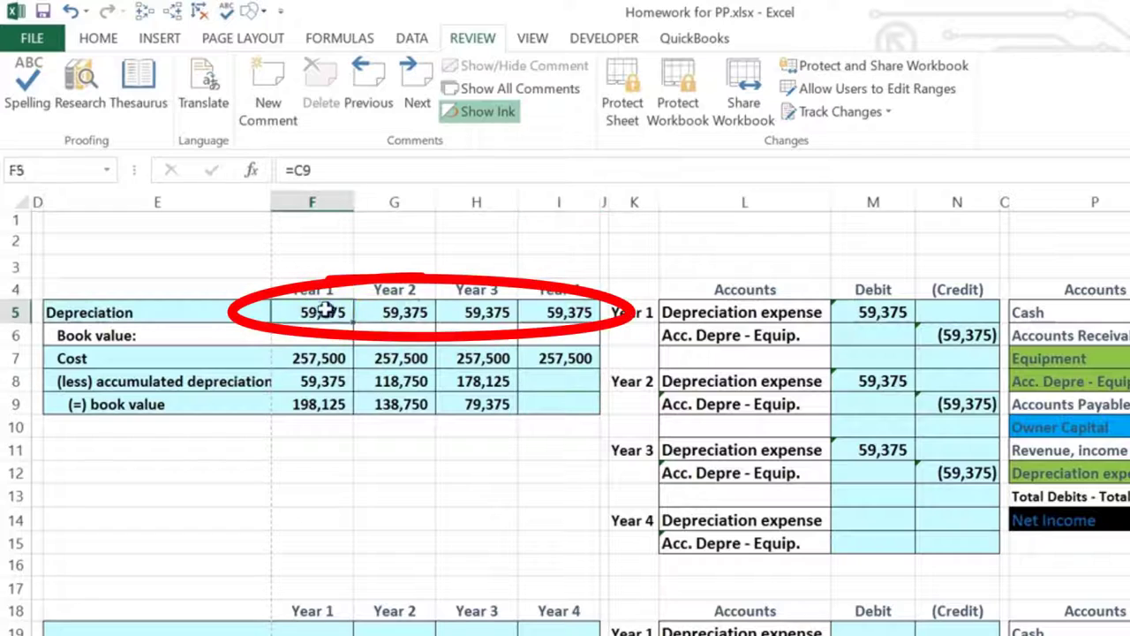
drag(327, 309, 547, 315)
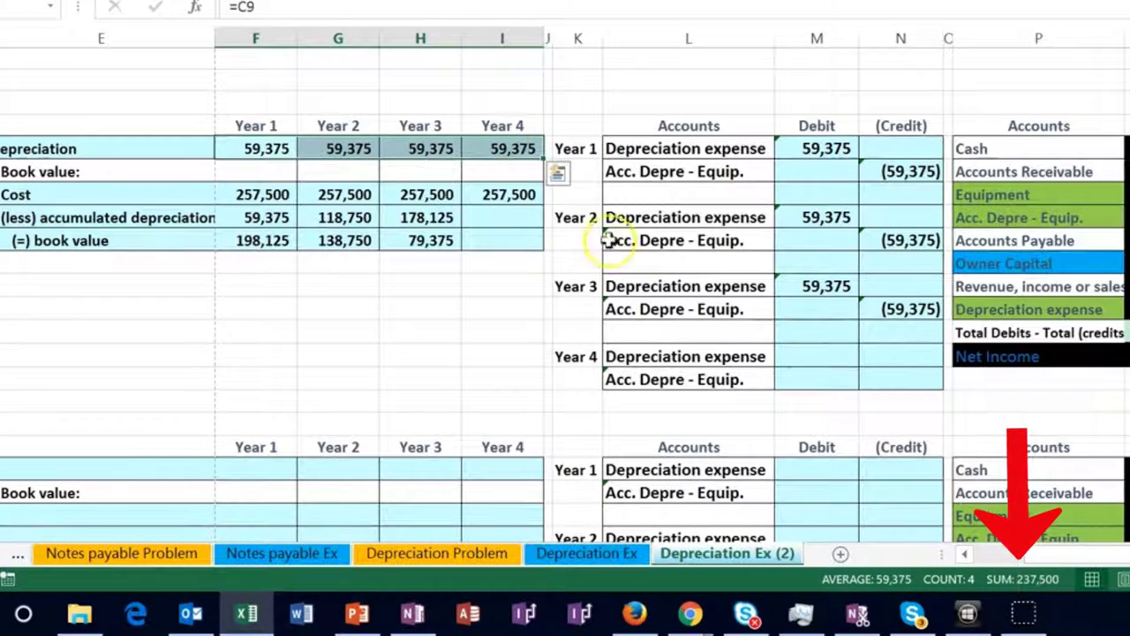
click(516, 217)
text(=)
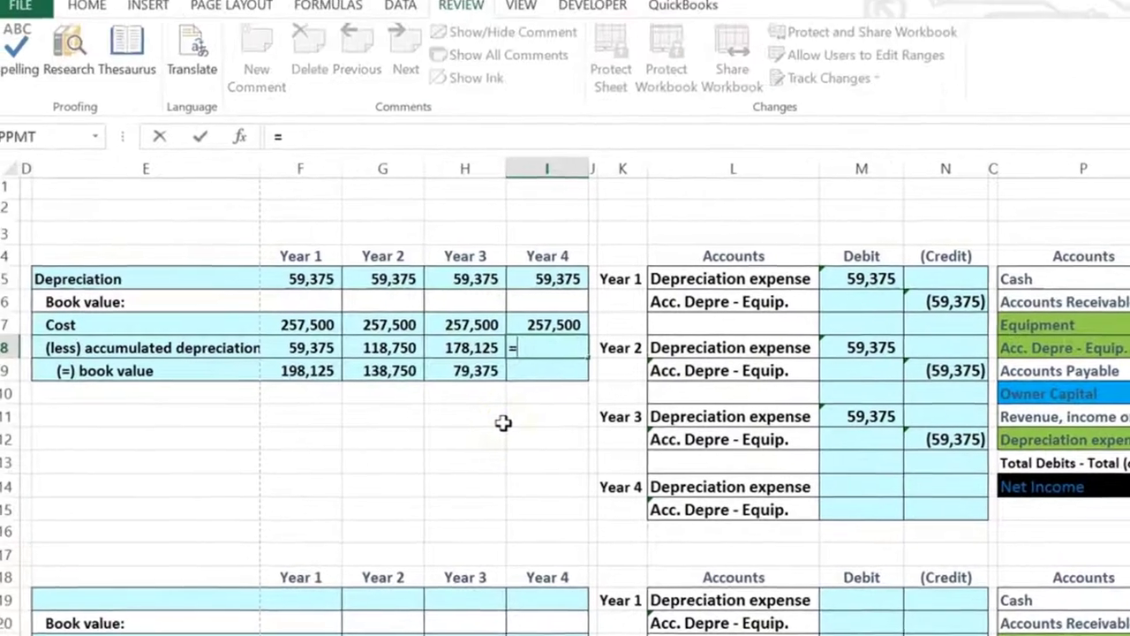
key(Left)
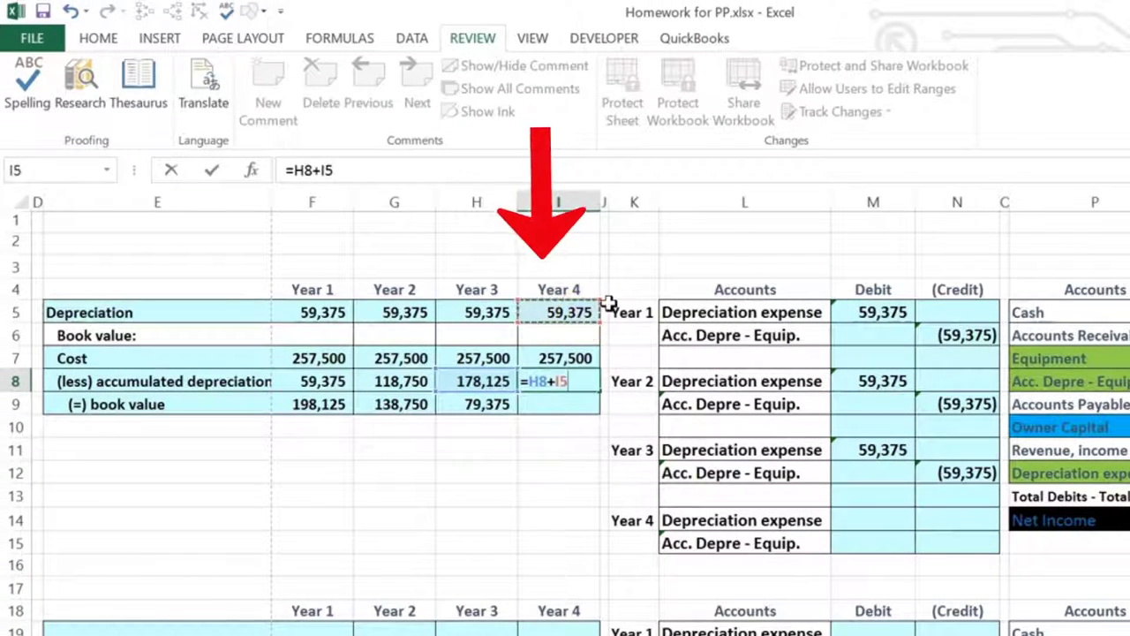
key(Return)
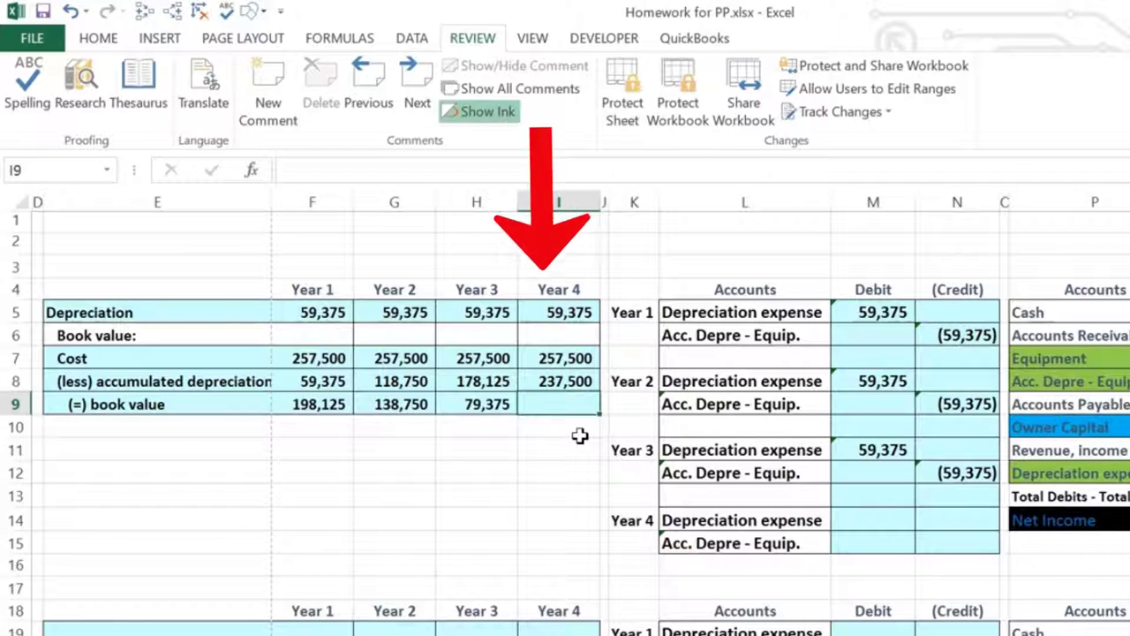
Set the Year 4 book value to =I7-I8, ending at the 20,000 salvage value
text(=I7)
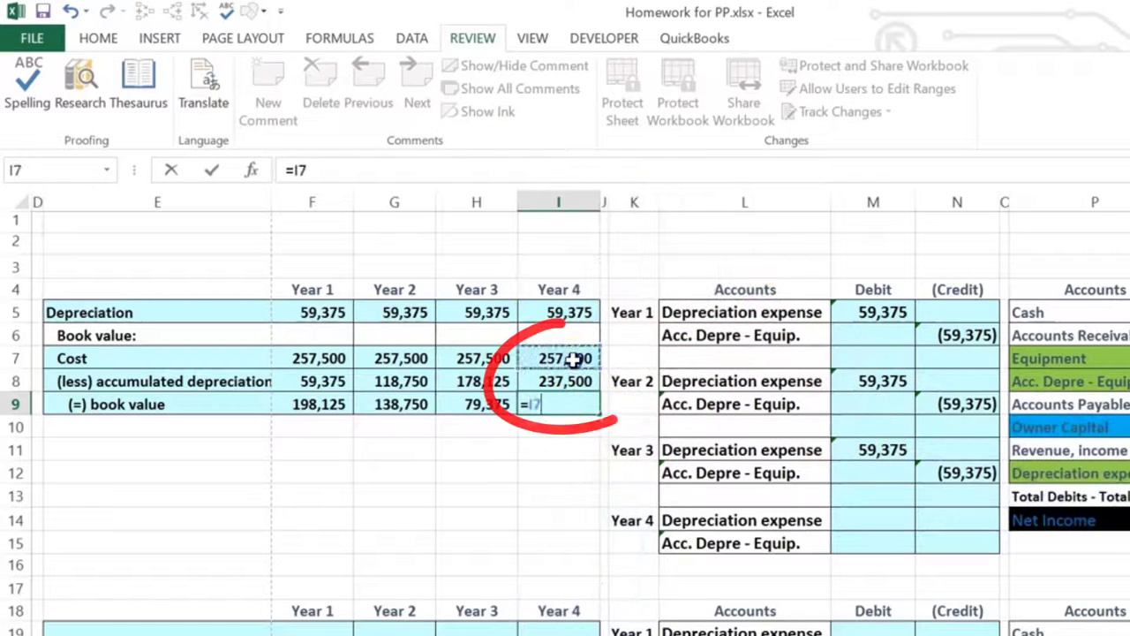
text(-)
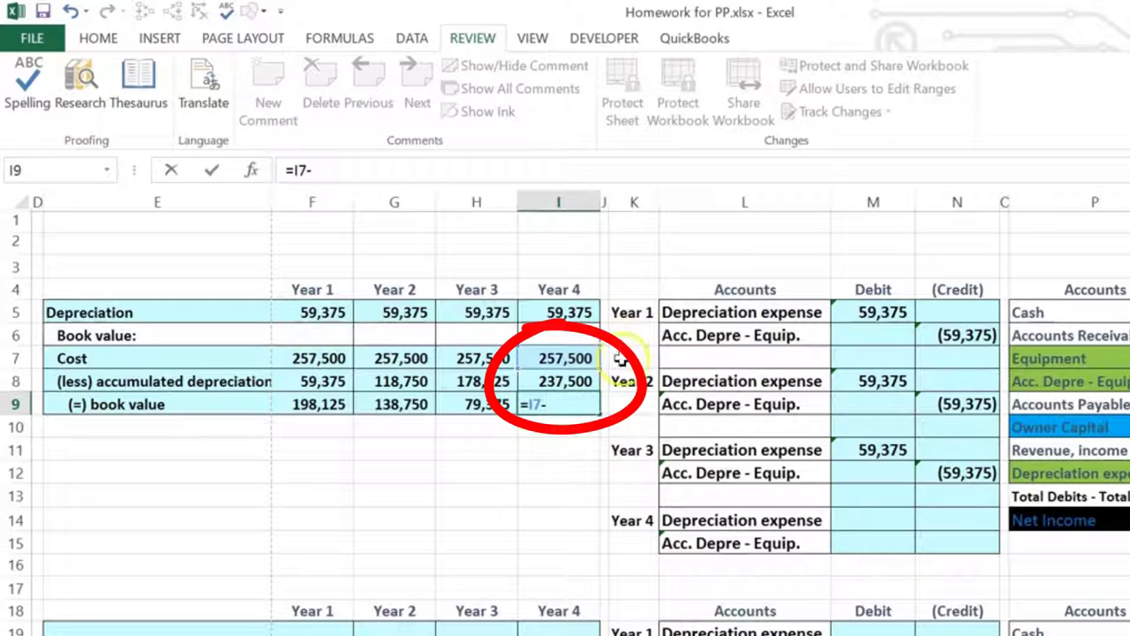
click(565, 382)
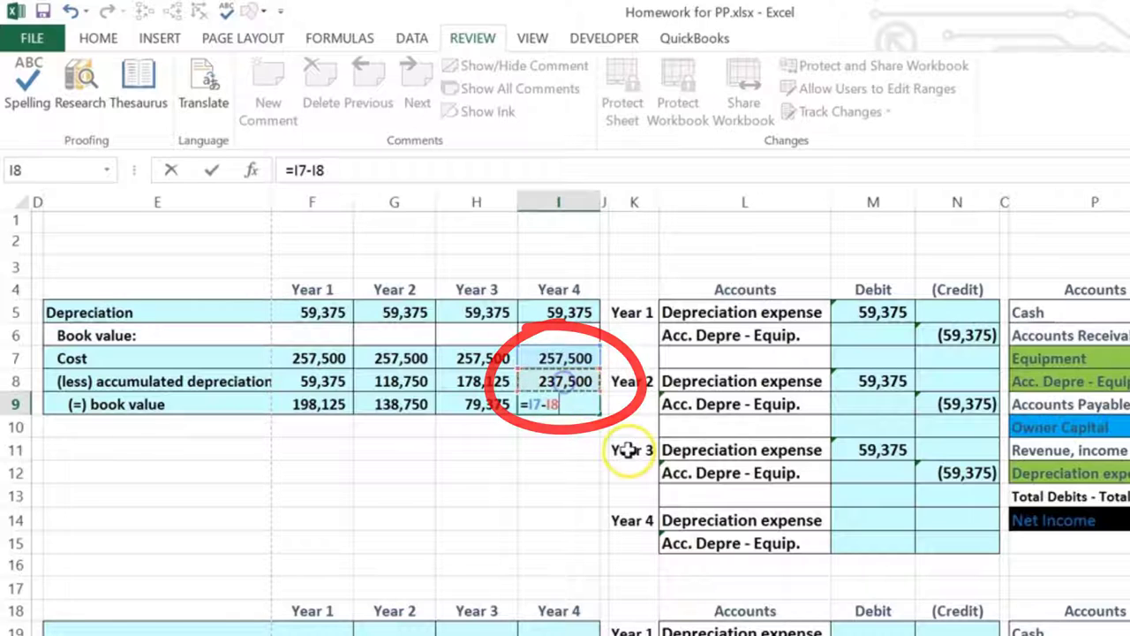
key(Return)
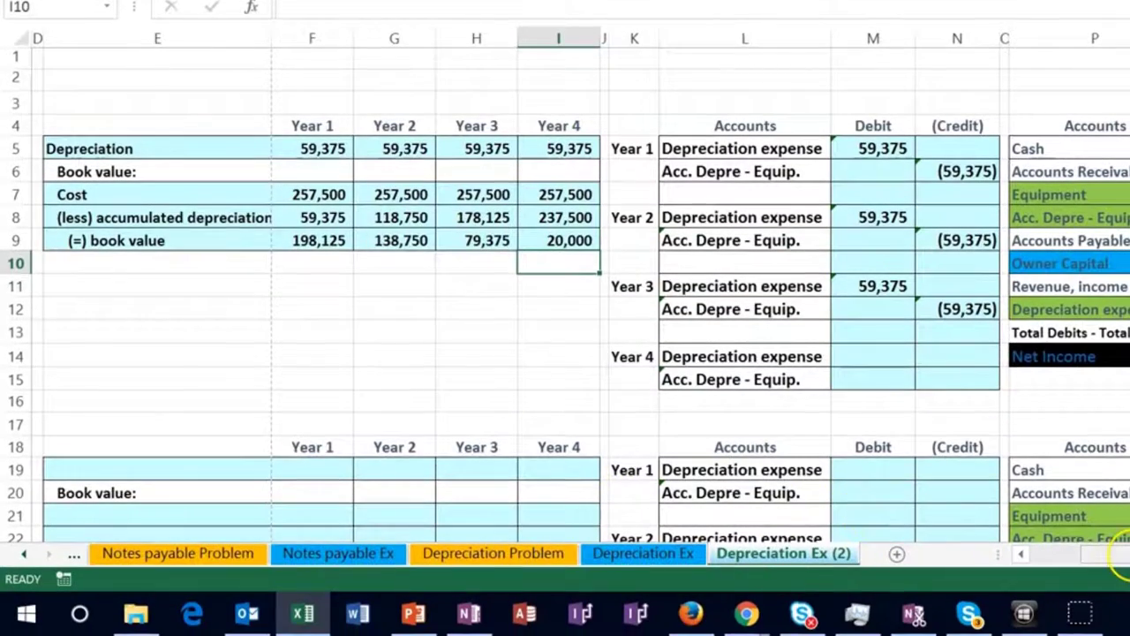
drag(1126, 555, 1099, 556)
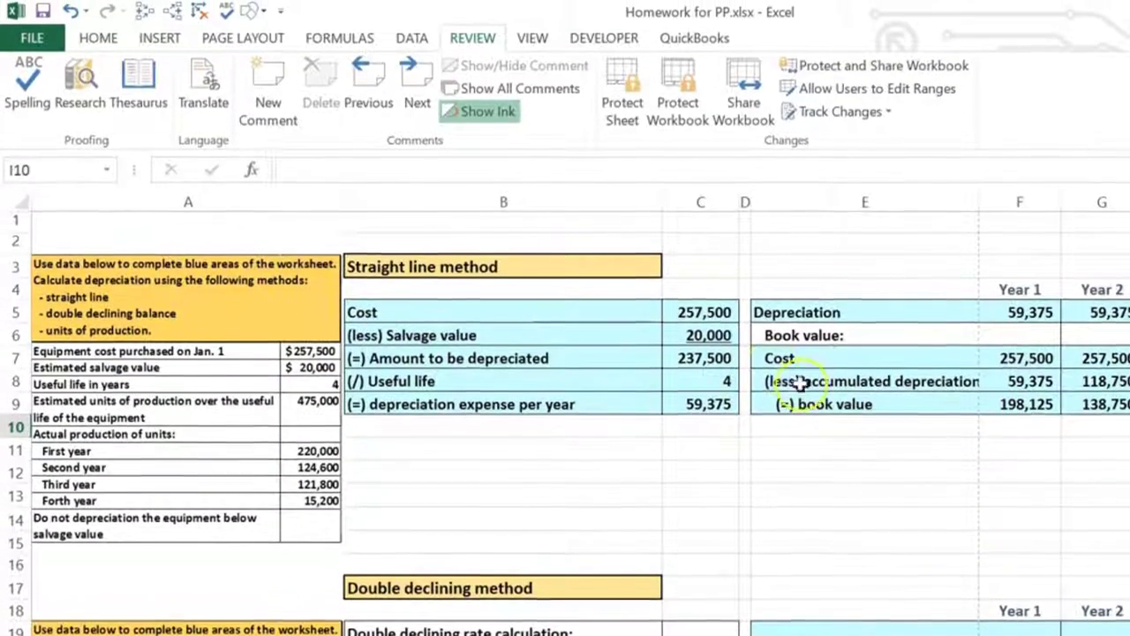
click(702, 329)
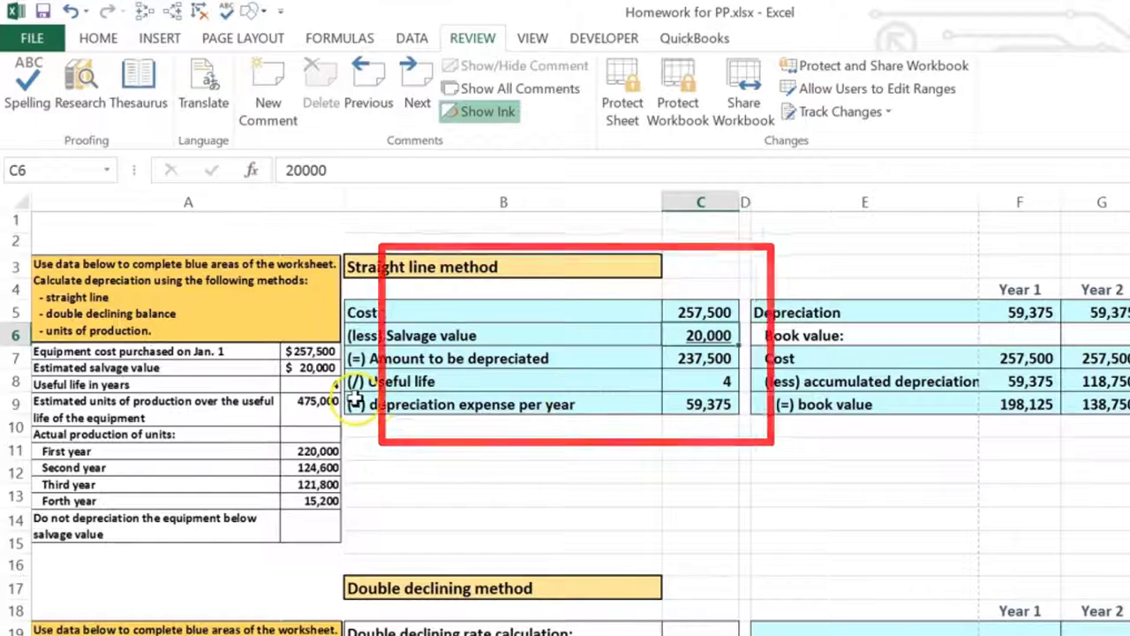
click(995, 404)
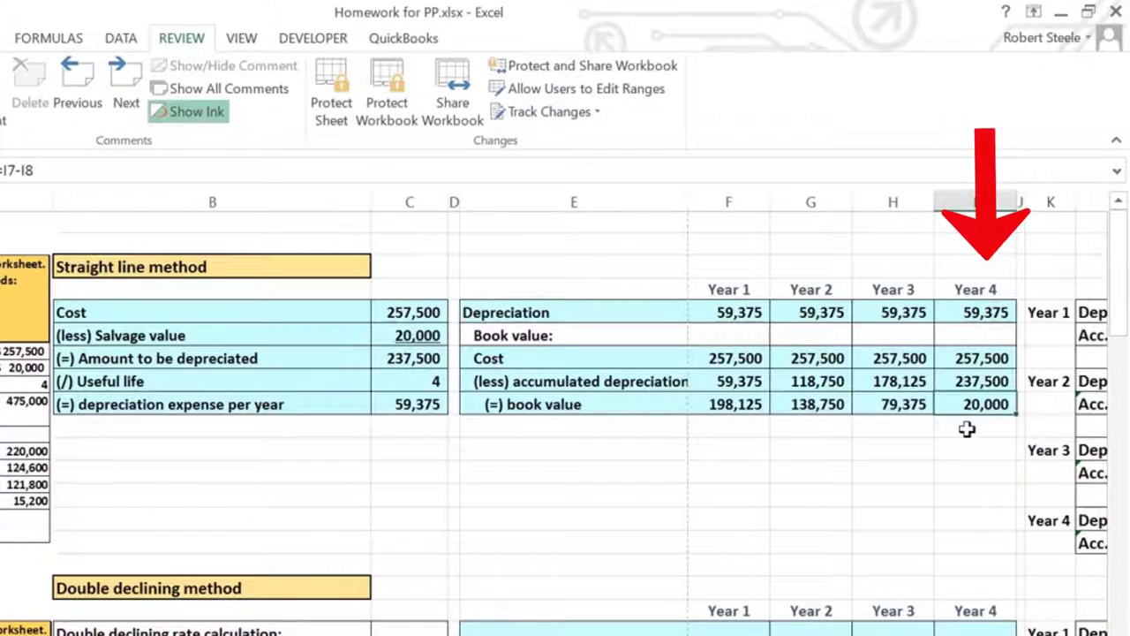
Debit Year 4 Depreciation expense with =I5, giving 59,375
key(Right)
key(Right)
key(Right)
key(Right)
key(Right)
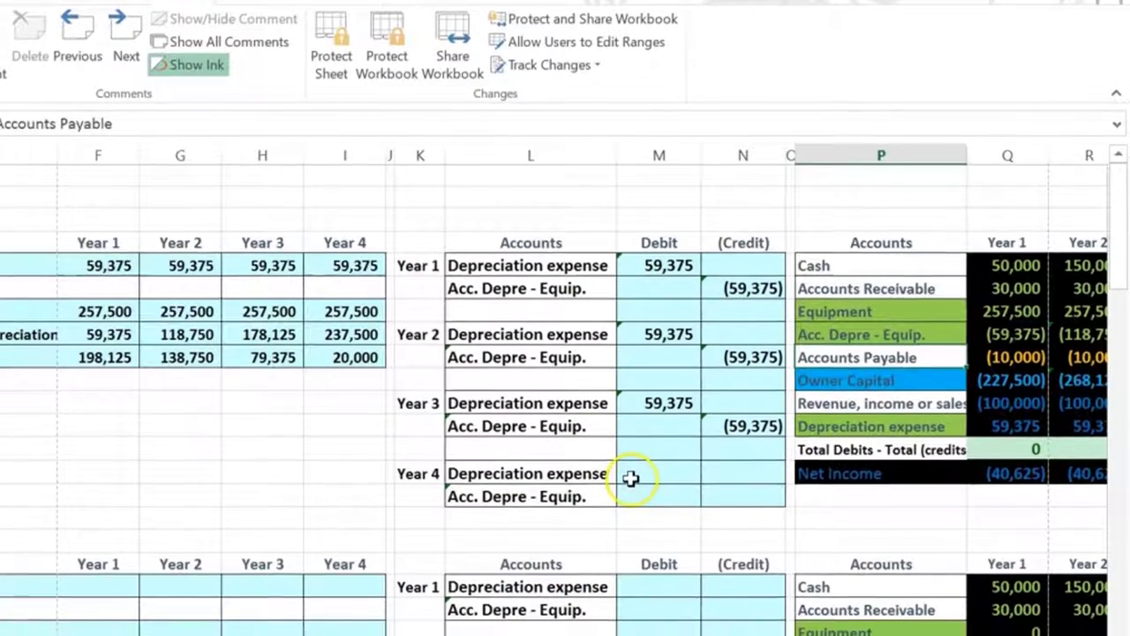
click(635, 507)
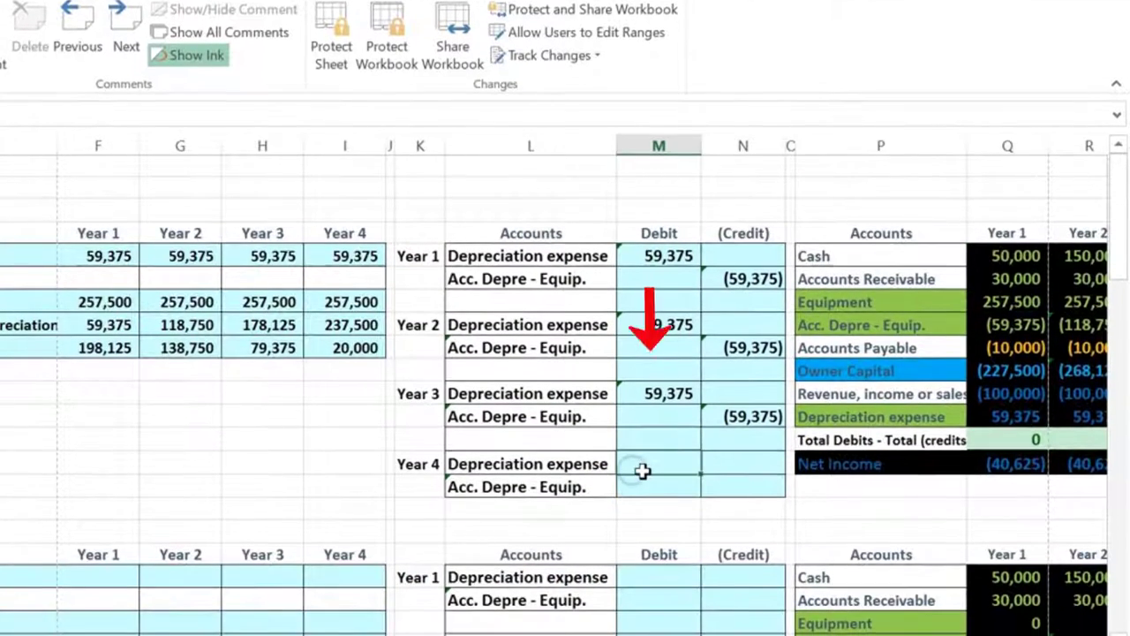
text(=)
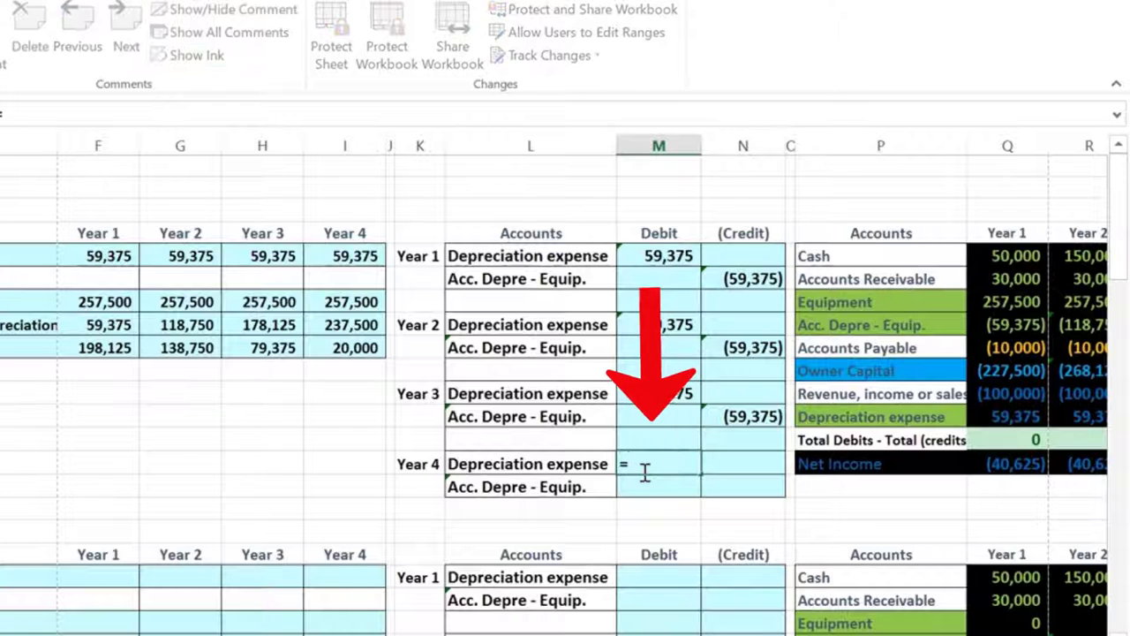
click(350, 255)
key(Return)
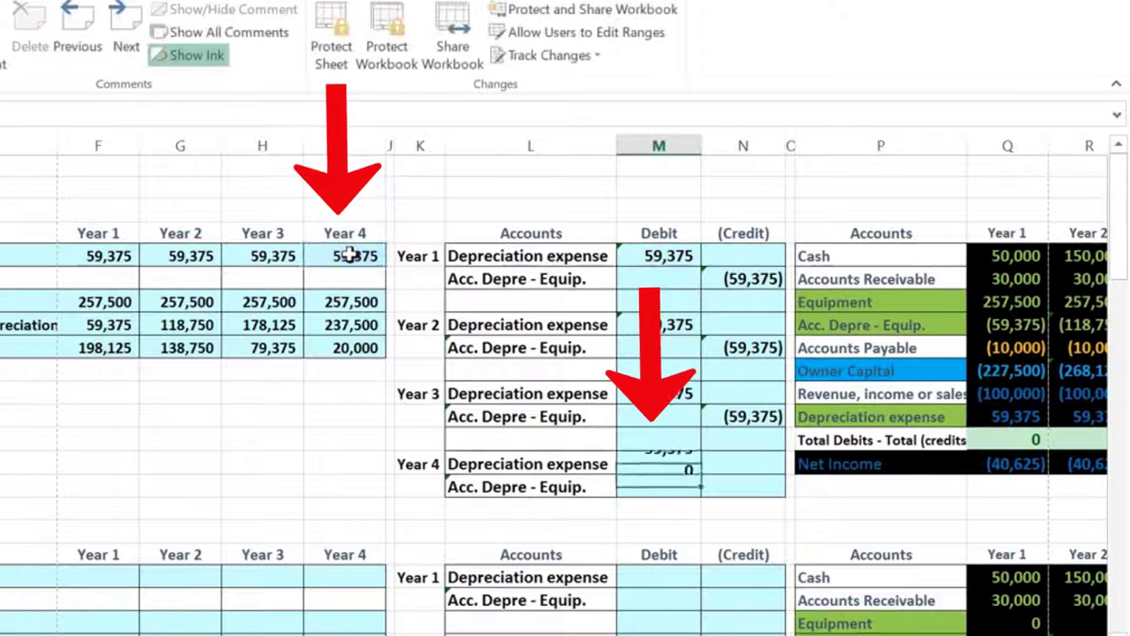
Credit Year 4 Acc. Depre - Equip. with =-M14, giving (59,375)
key(Tab)
text(-)
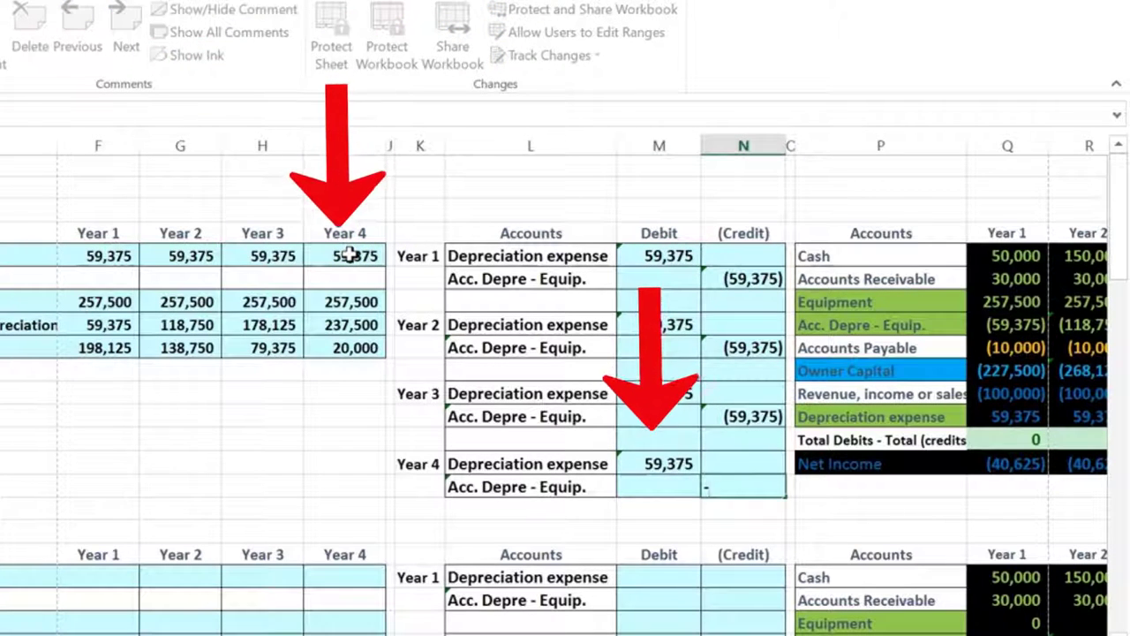
key(Up)
key(Left)
key(Return)
key(Right)
key(Right)
key(Right)
key(Right)
key(Right)
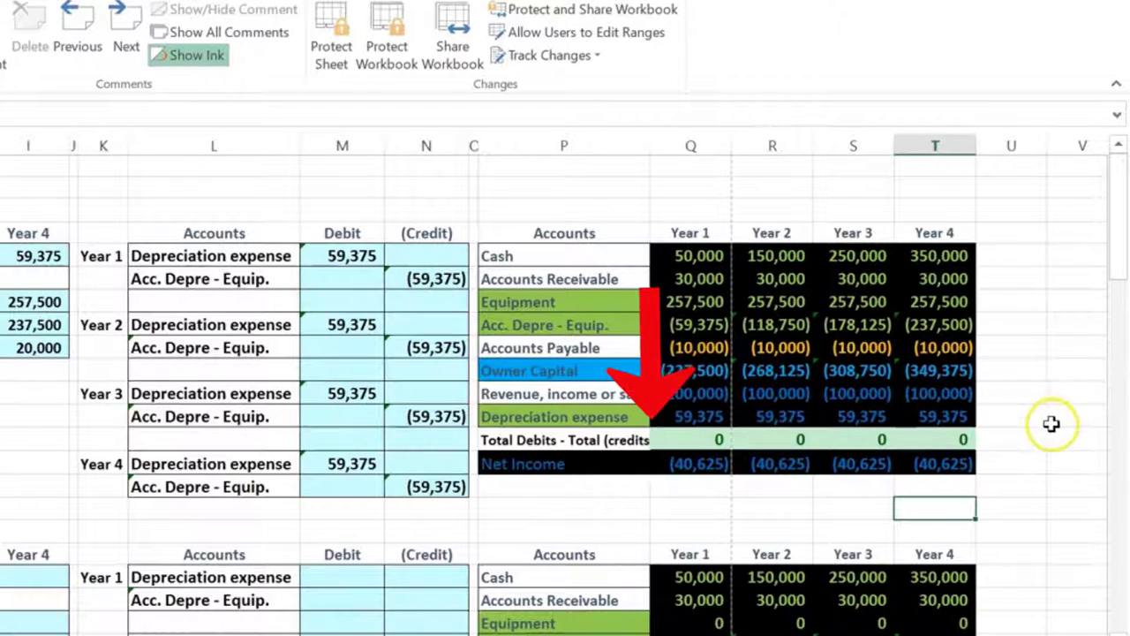
click(961, 394)
drag(961, 393, 962, 406)
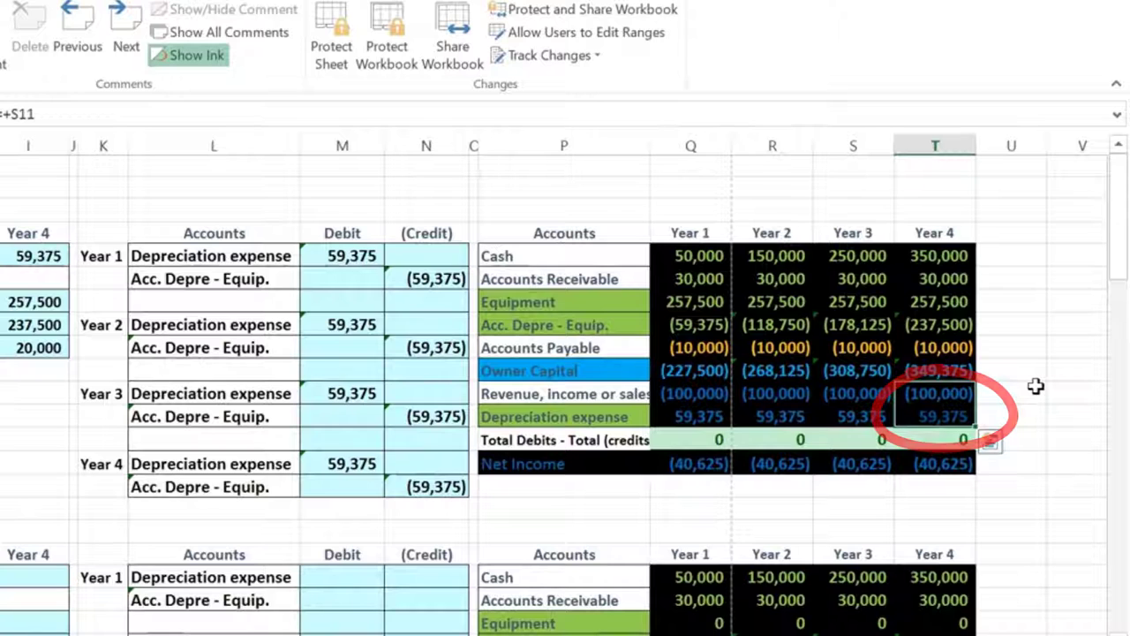
click(945, 465)
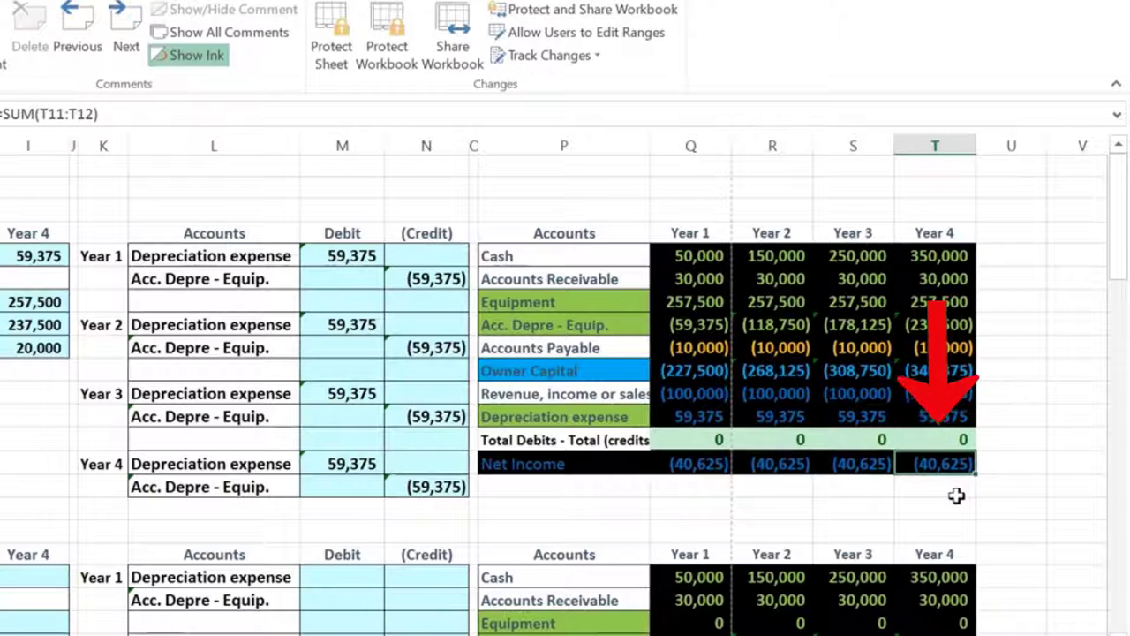
click(1000, 398)
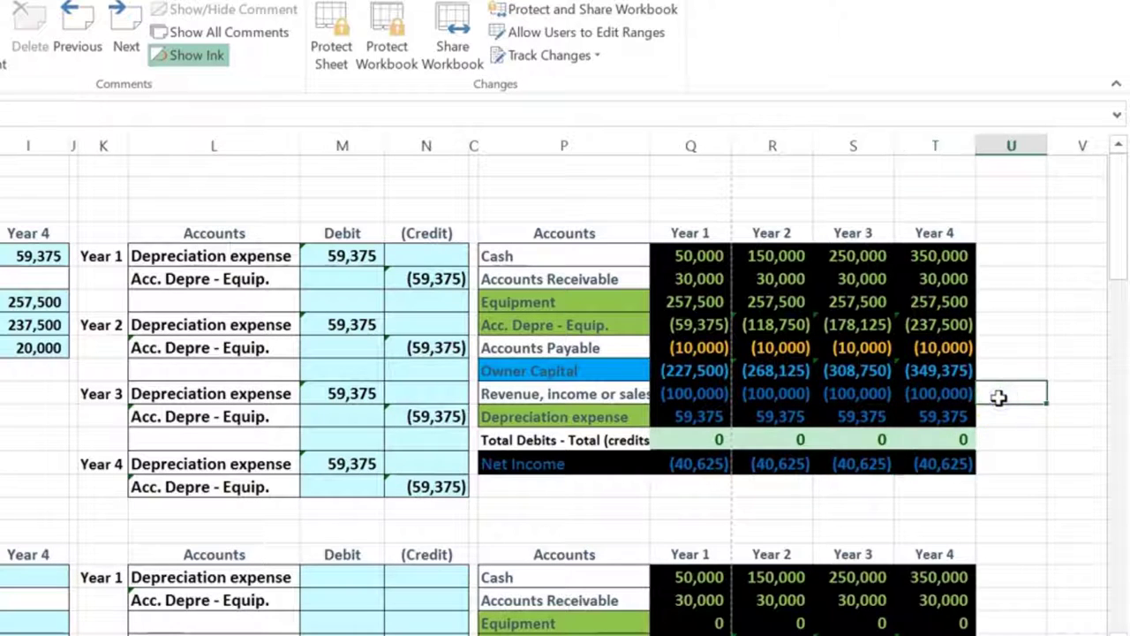
click(960, 302)
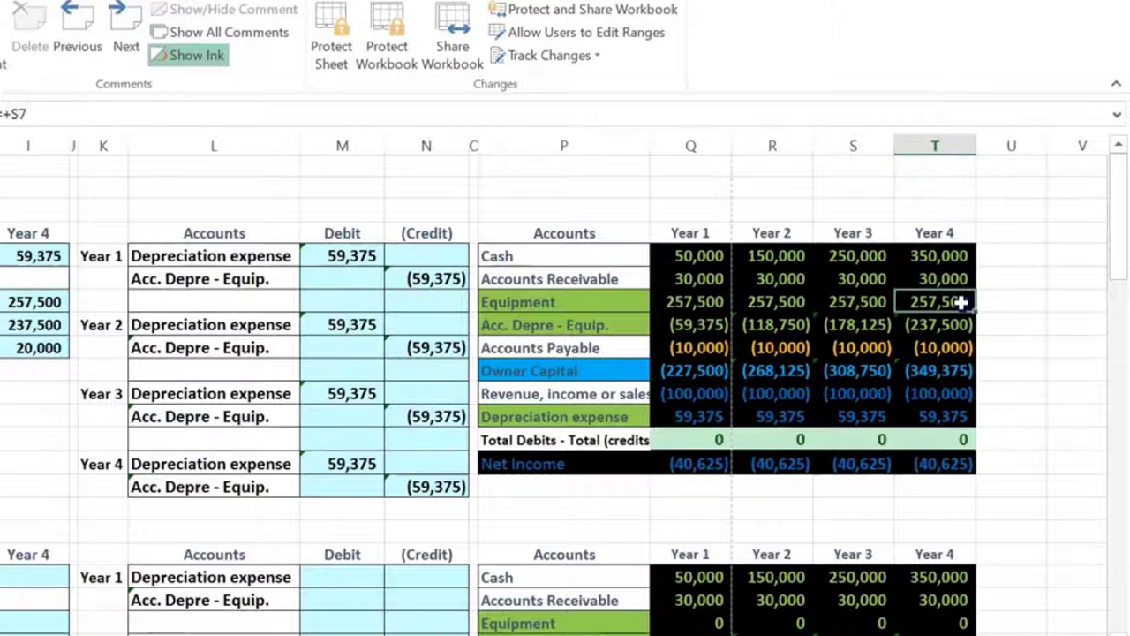
drag(961, 301, 955, 321)
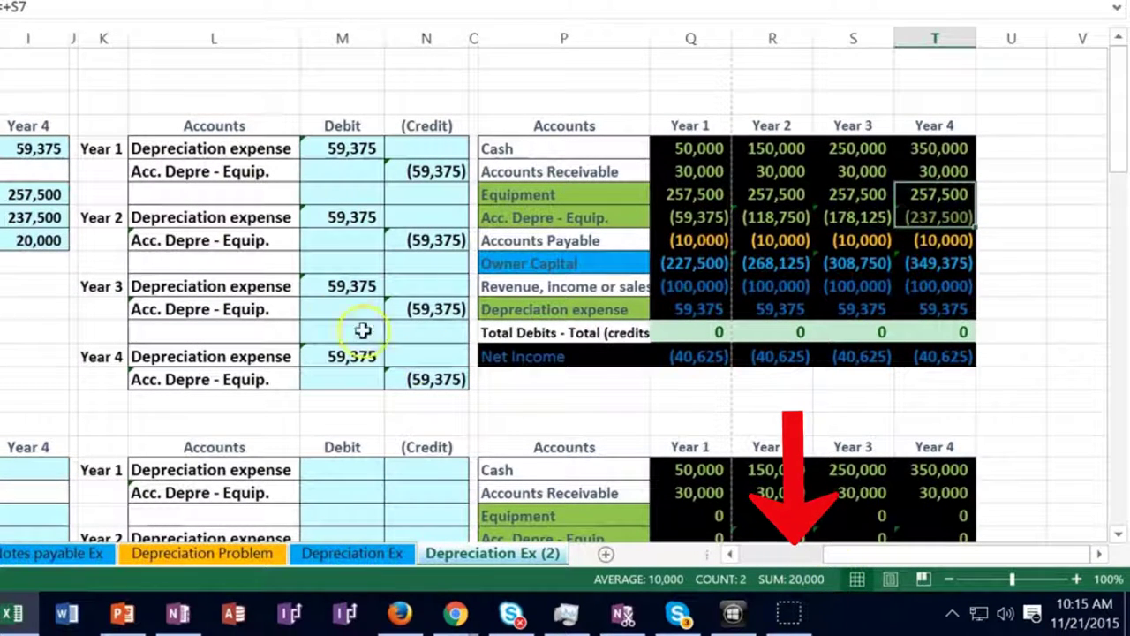
click(33, 282)
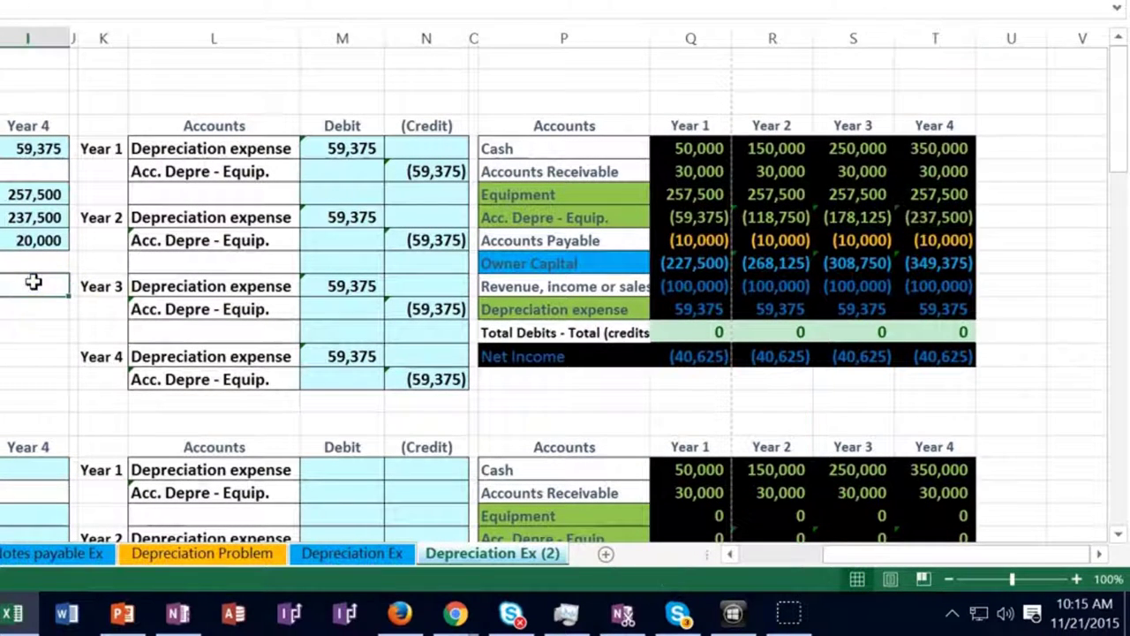